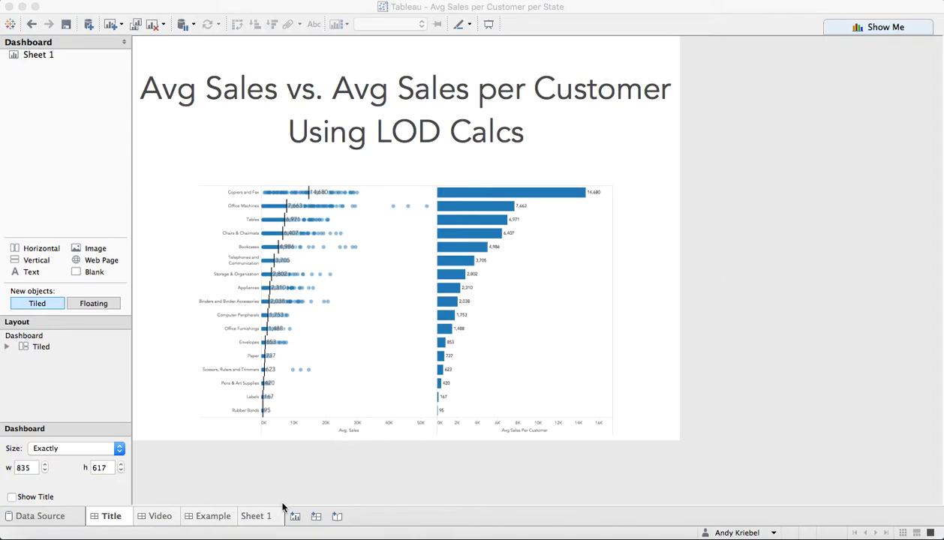
Go to the blank Sheet 1 worksheet from the title dashboard
click(255, 517)
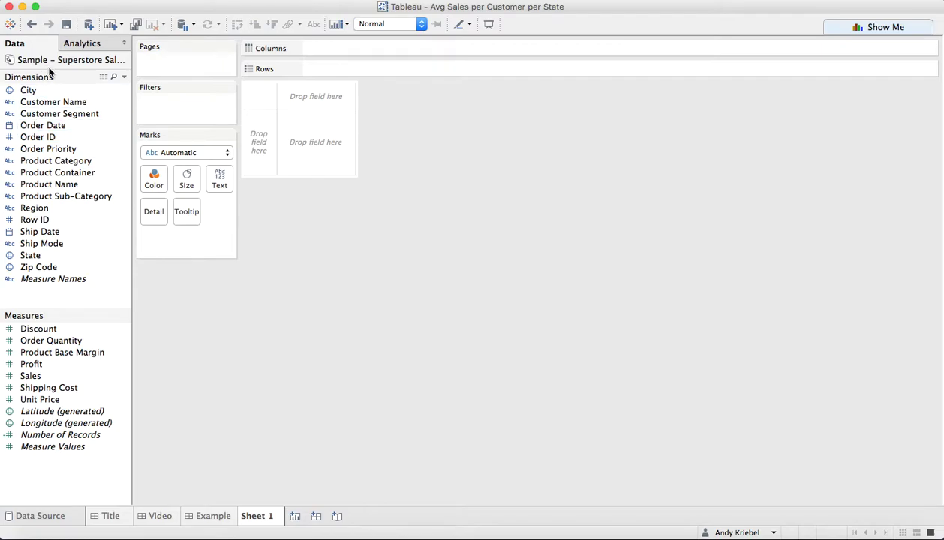
Chart AVG(Sales) by Product Sub-Category as bars, sorted descending with mark labels shown
drag(68, 196, 262, 155)
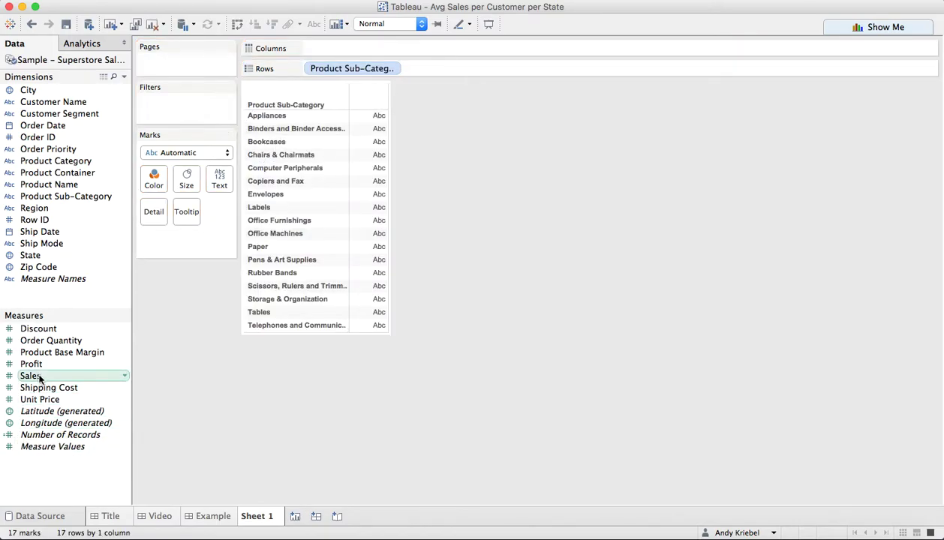
drag(40, 379, 392, 48)
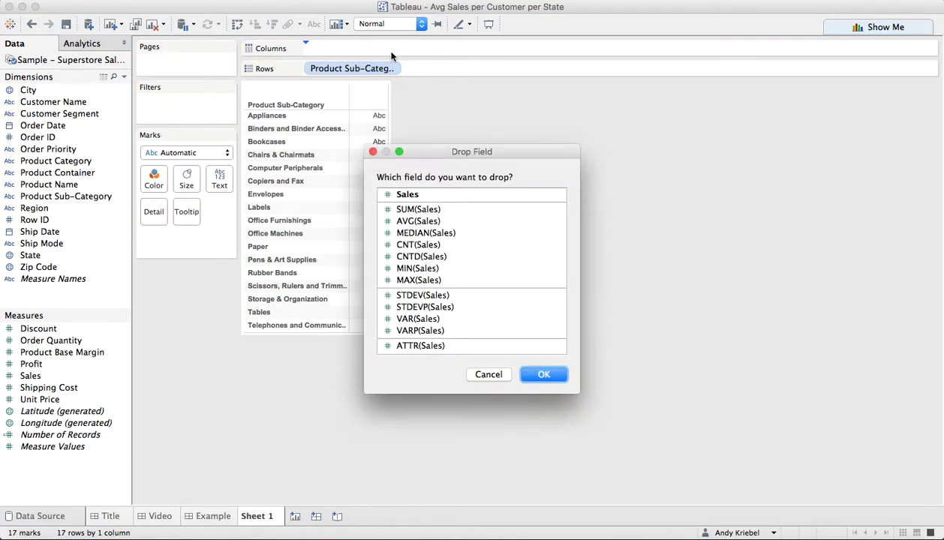
click(411, 221)
click(543, 375)
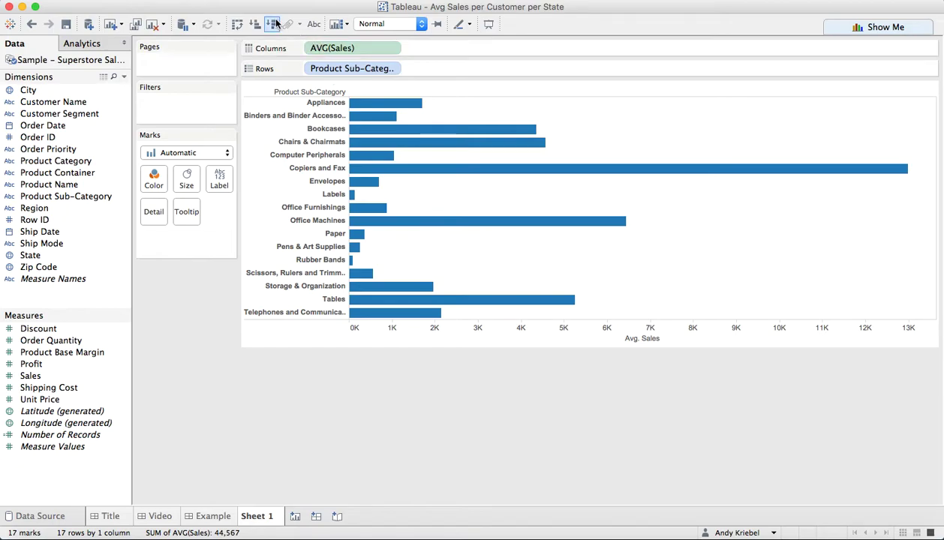
click(272, 24)
click(314, 26)
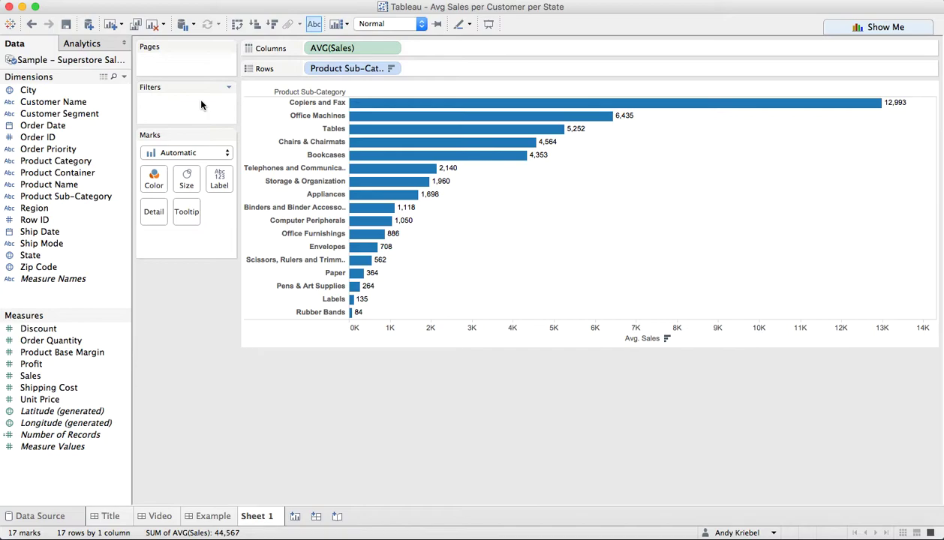
Create a new calculated field named 'Avg Sales per Customer'
click(124, 76)
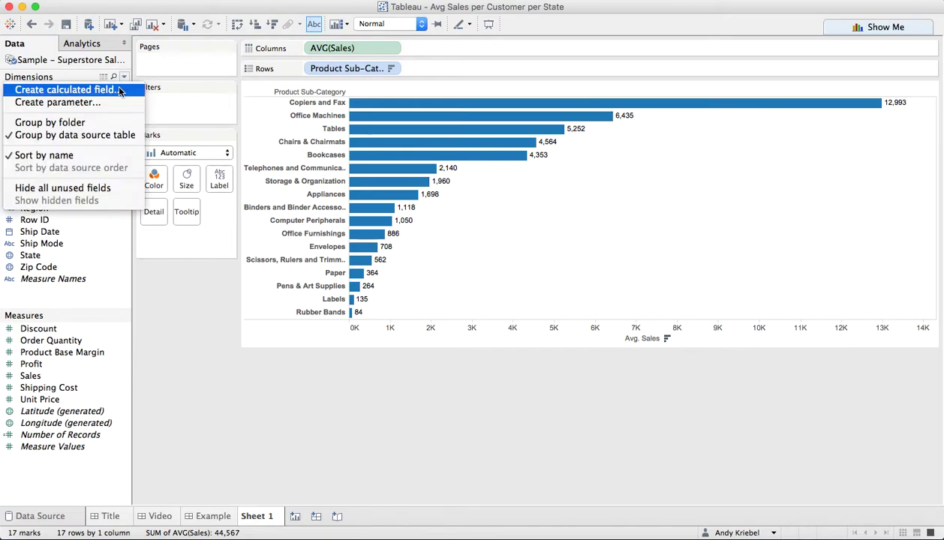
click(118, 90)
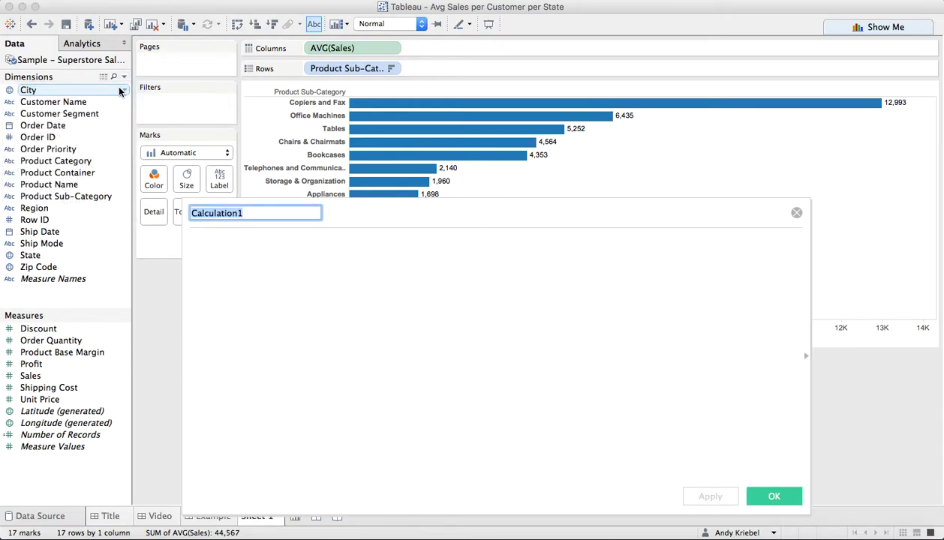
text(Avg Sales p)
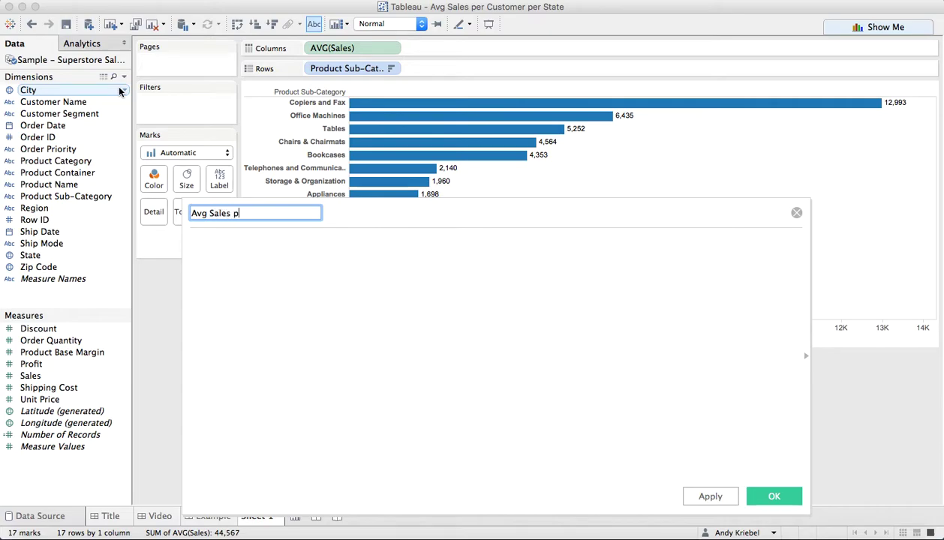
text(er Customer)
key(Tab)
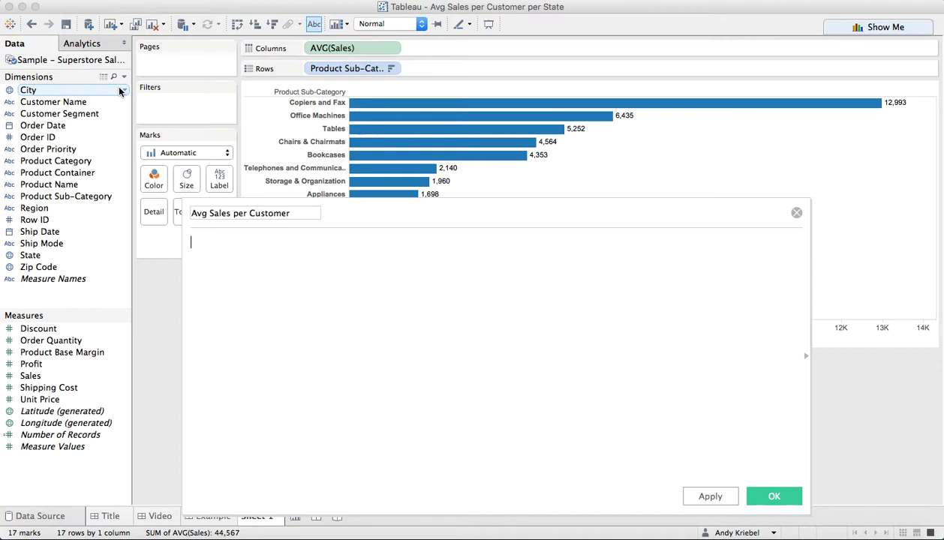
Enter the formula AVG({ INCLUDE [Customer Name] : SUM([Sales]) }) and save the calculation
text({ incl)
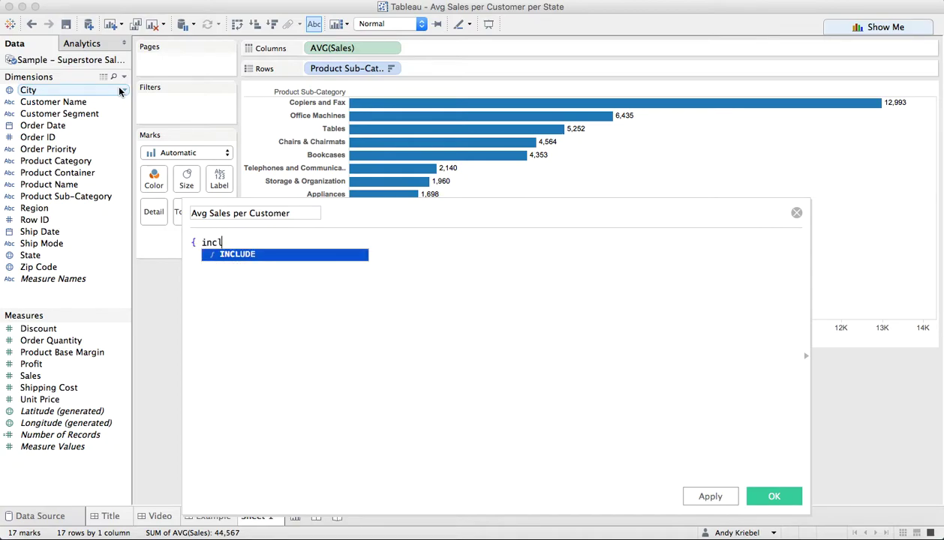
text(u)
key(Return)
text(cusom)
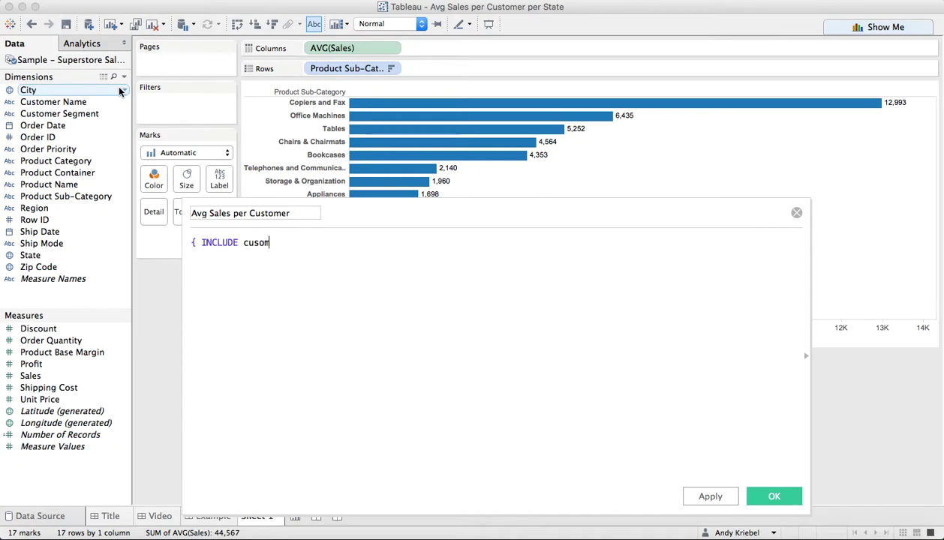
key(BackSpace)
key(BackSpace)
key(BackSpace)
text(st)
key(Return)
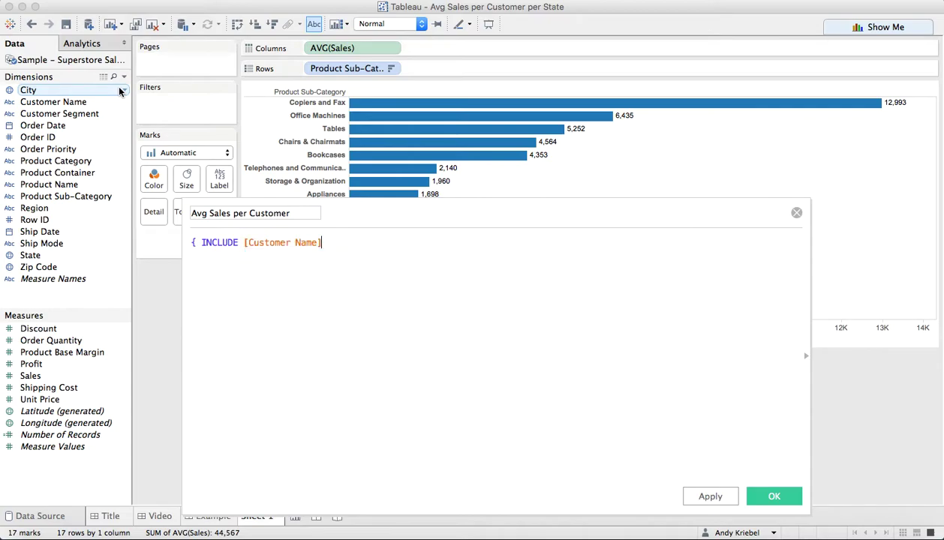
text(: Su)
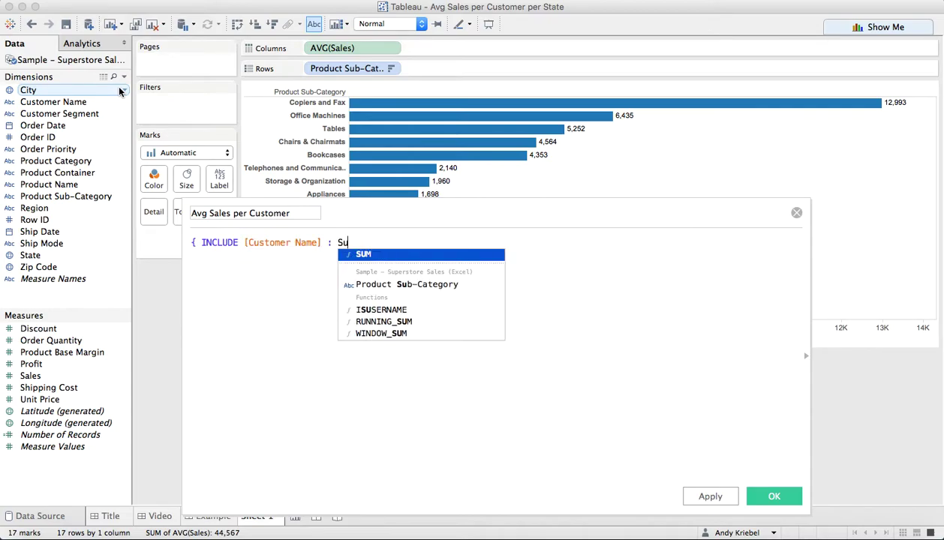
key(Return)
text(sale)
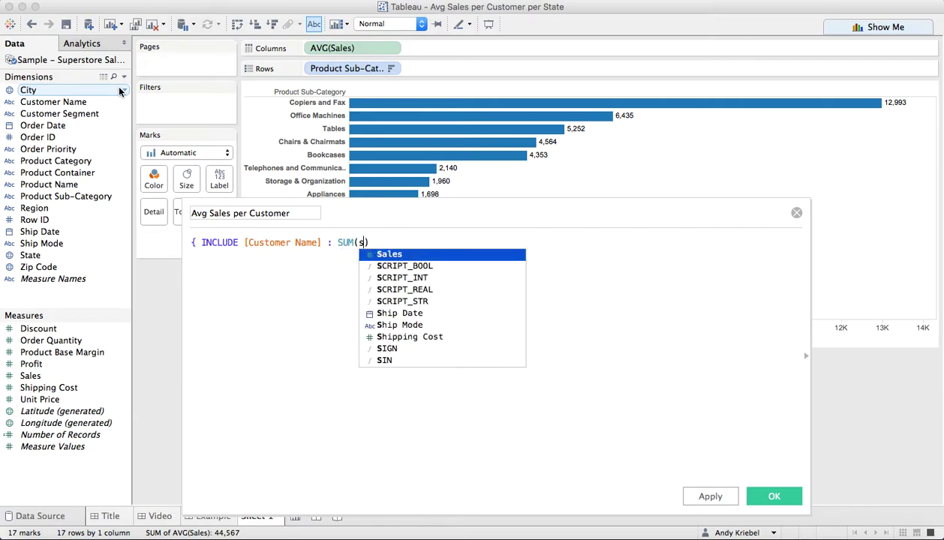
key(Return)
text() })
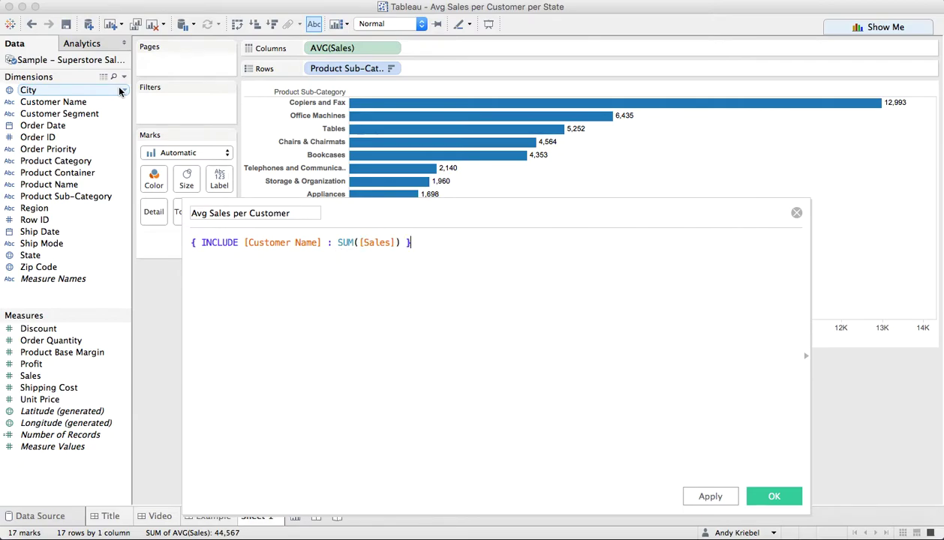
text(AVG()
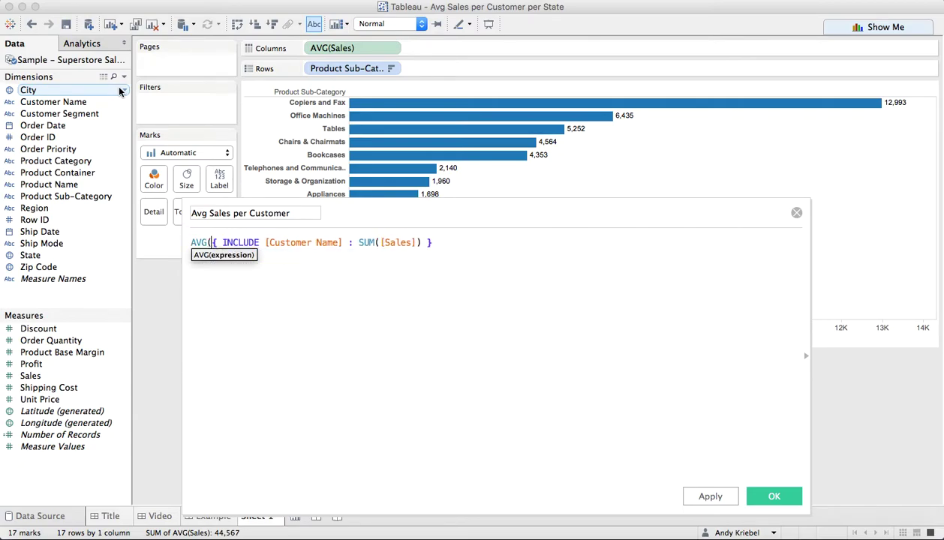
text())
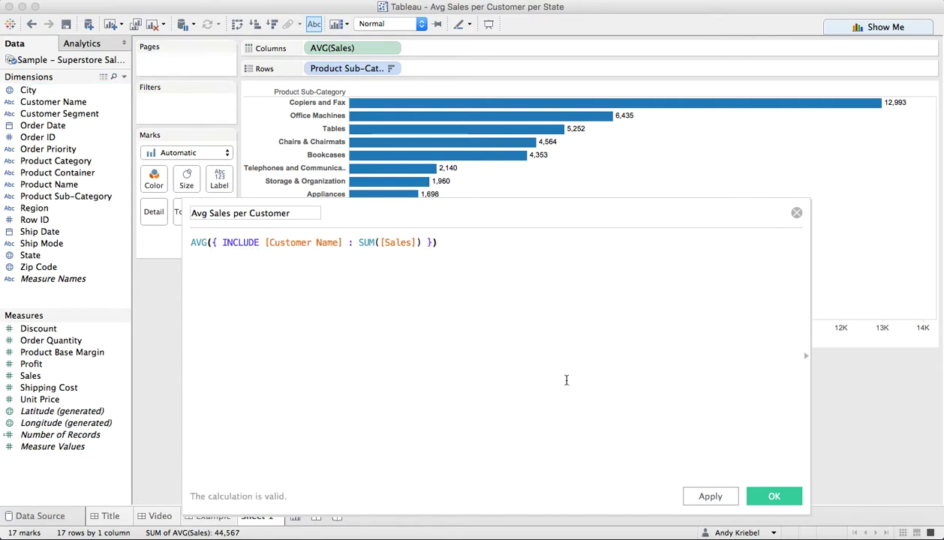
click(773, 498)
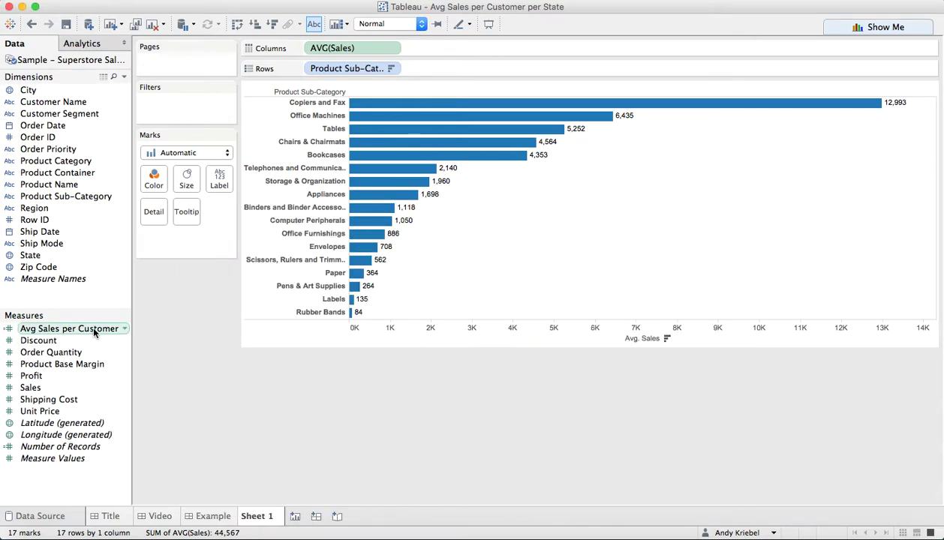
Add Avg Sales per Customer to Columns, rename the sheet 'Avg Sales vs. Avg Sales per Customer', and duplicate it
drag(94, 331, 443, 48)
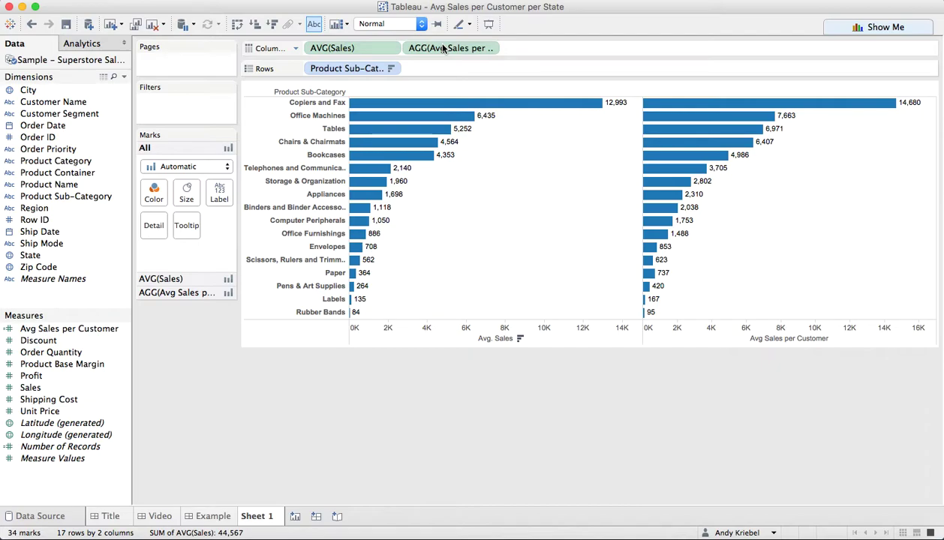
double_click(258, 516)
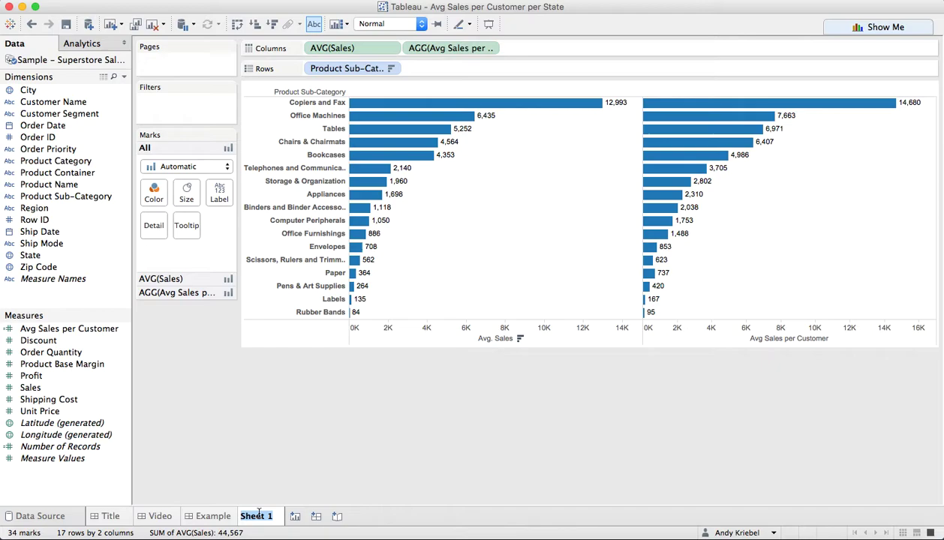
text(Avg Sale)
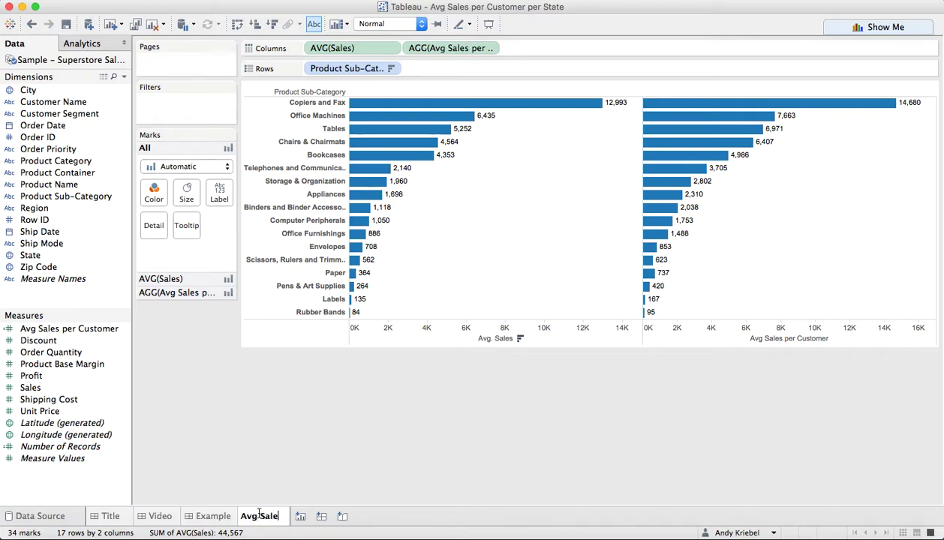
text(s vs. )
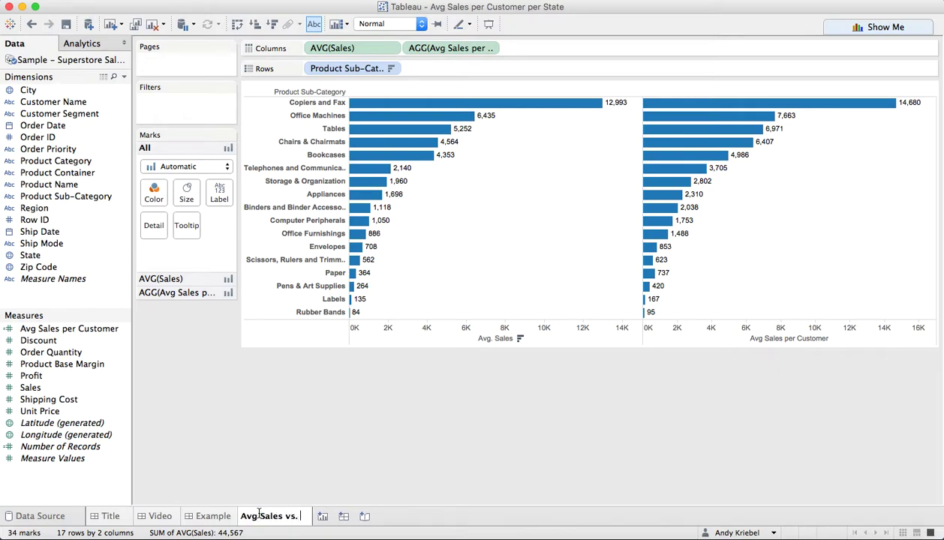
text(Avg Sale)
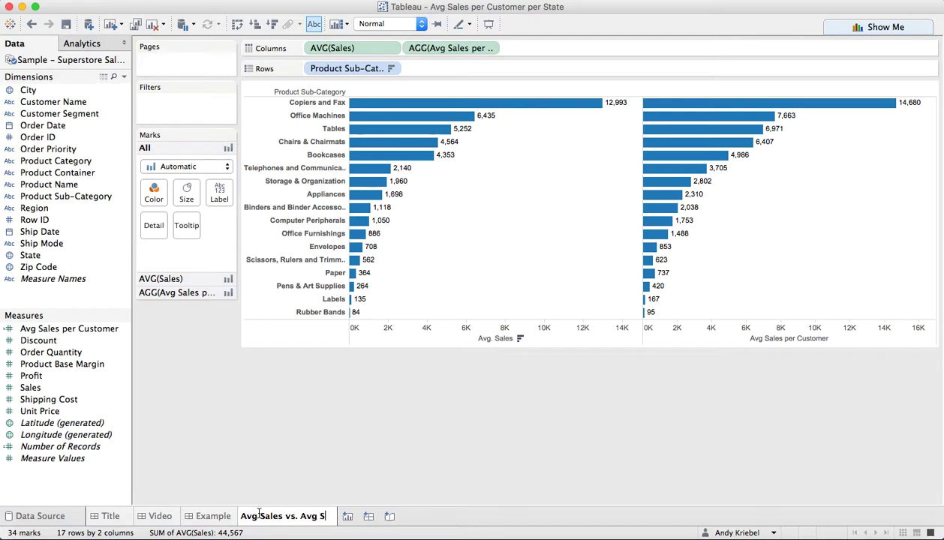
text(s per Cu)
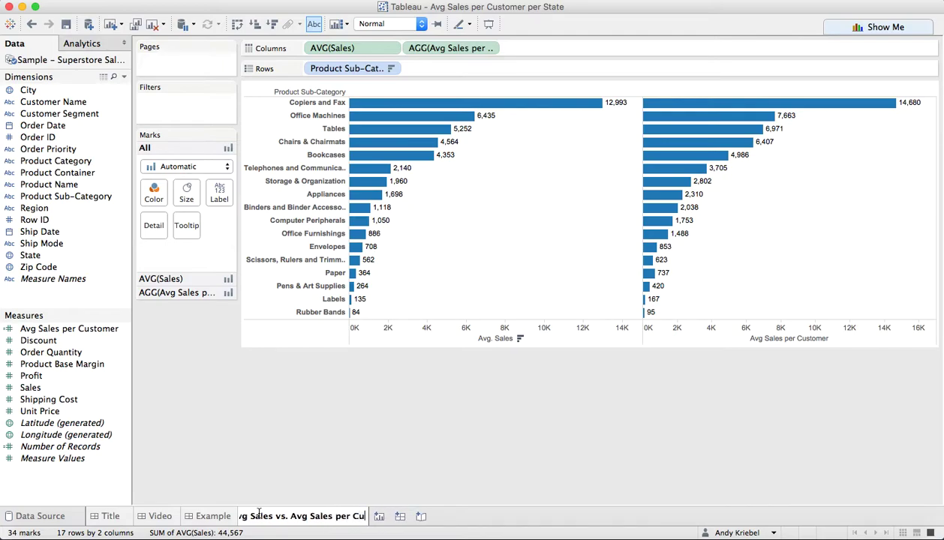
text(stomer)
key(Return)
right_click(274, 512)
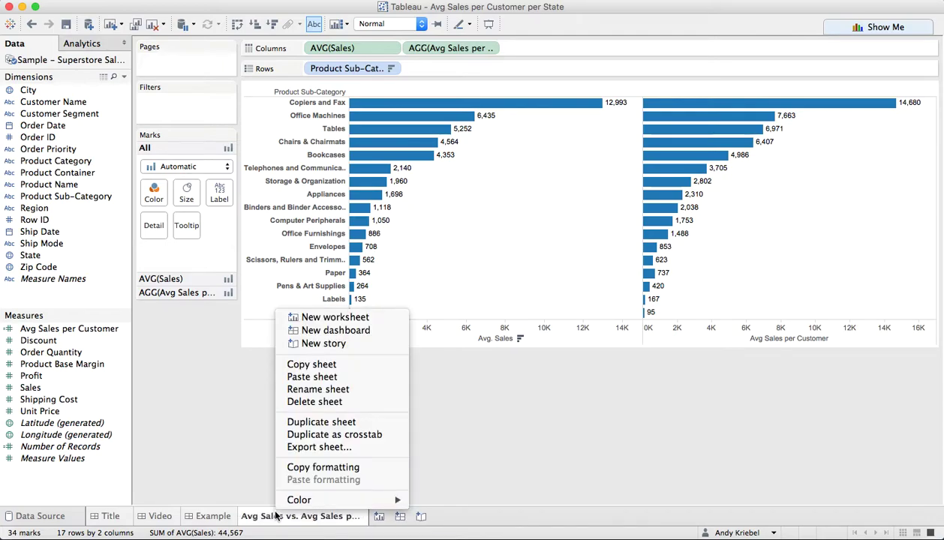
click(314, 423)
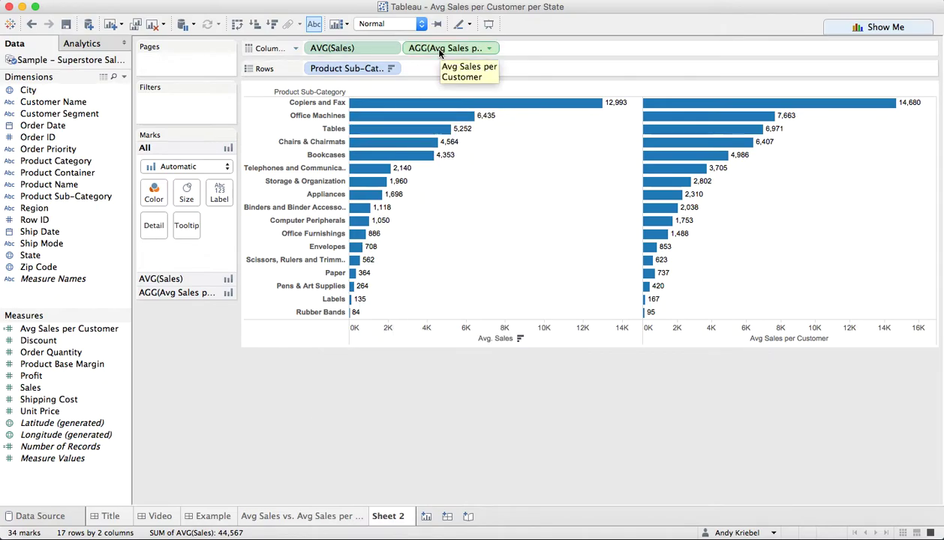
Put both measures on a dual axis, remove Measure Names from Color, and hide mark labels
drag(441, 51, 440, 94)
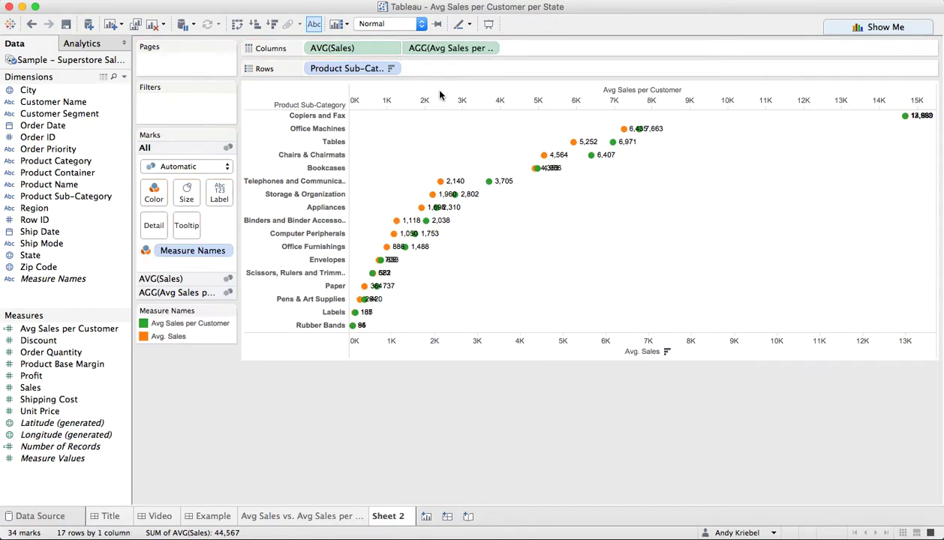
click(336, 51)
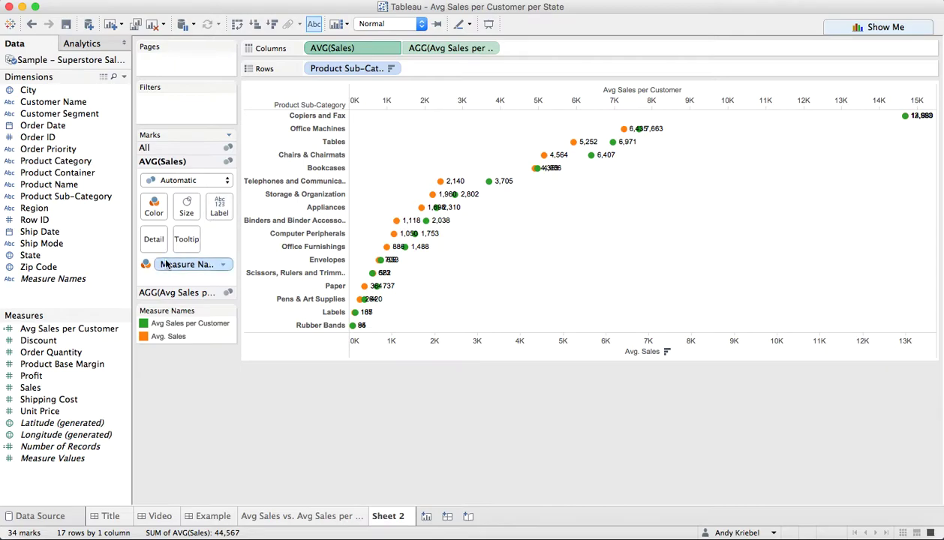
click(162, 149)
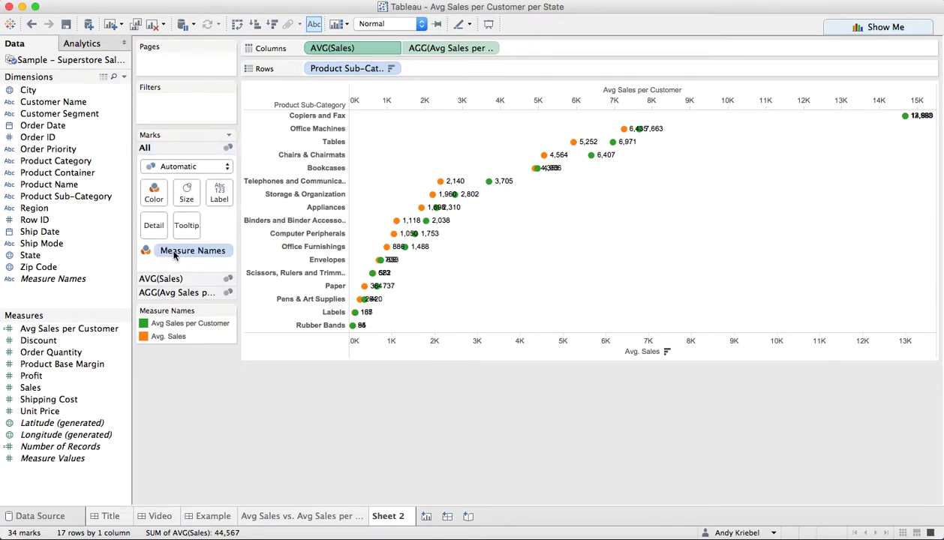
drag(178, 253, 65, 243)
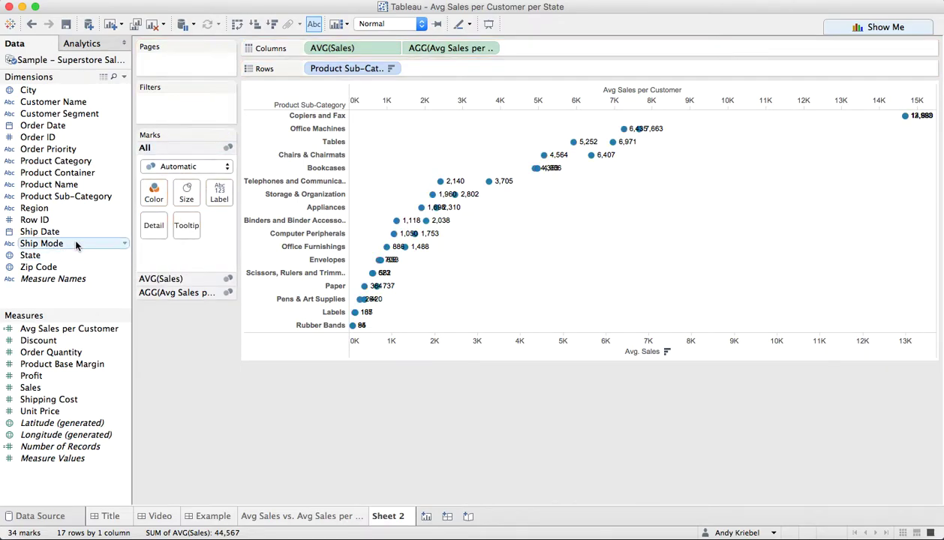
click(312, 25)
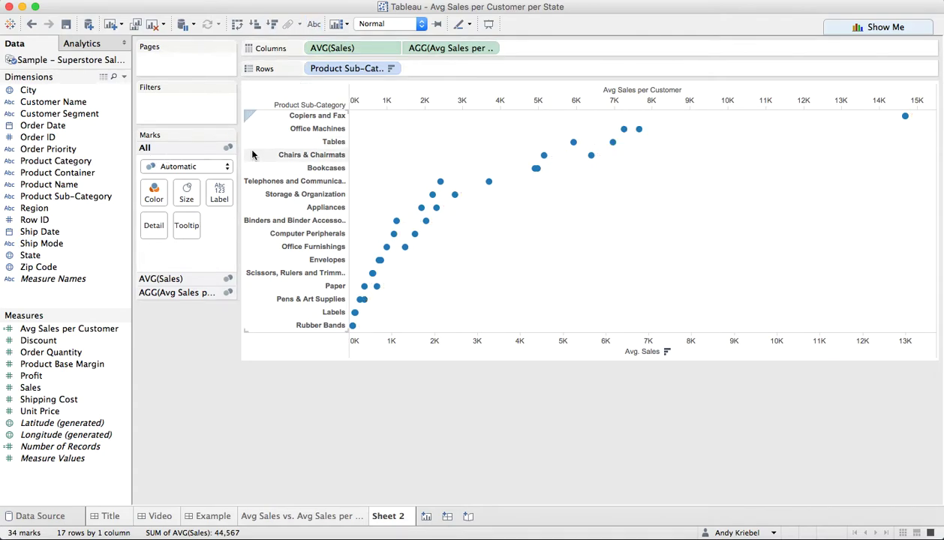
Add Customer Name to the AVG(Sales) marks so each customer gets its own dot
click(169, 277)
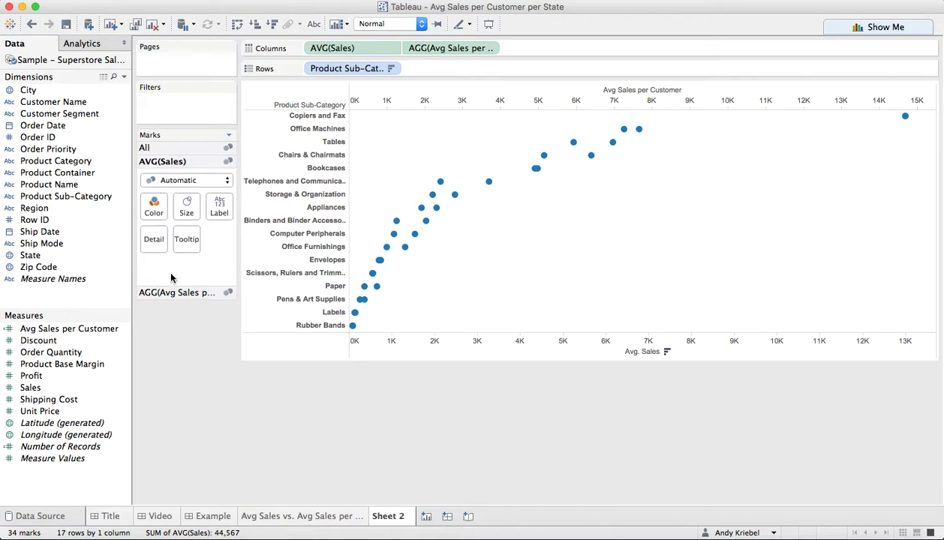
click(70, 104)
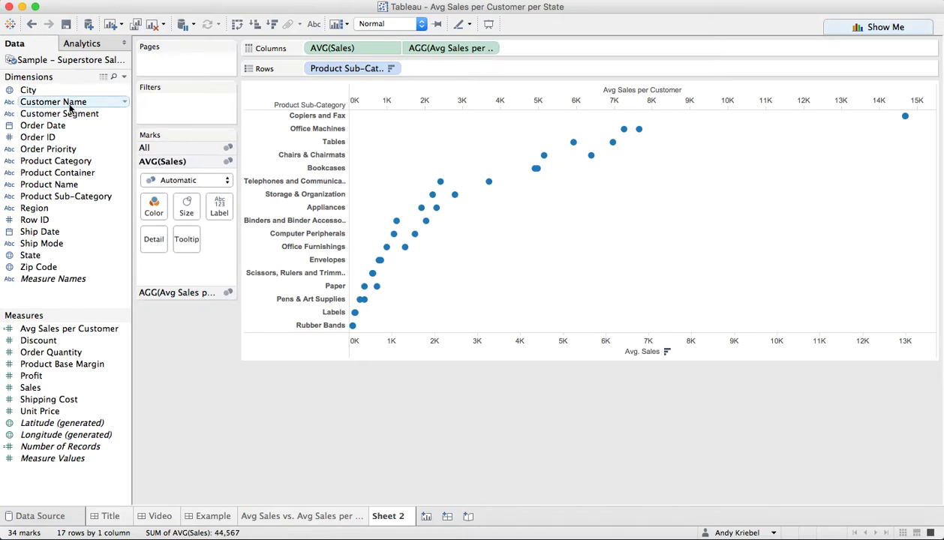
drag(67, 102, 153, 239)
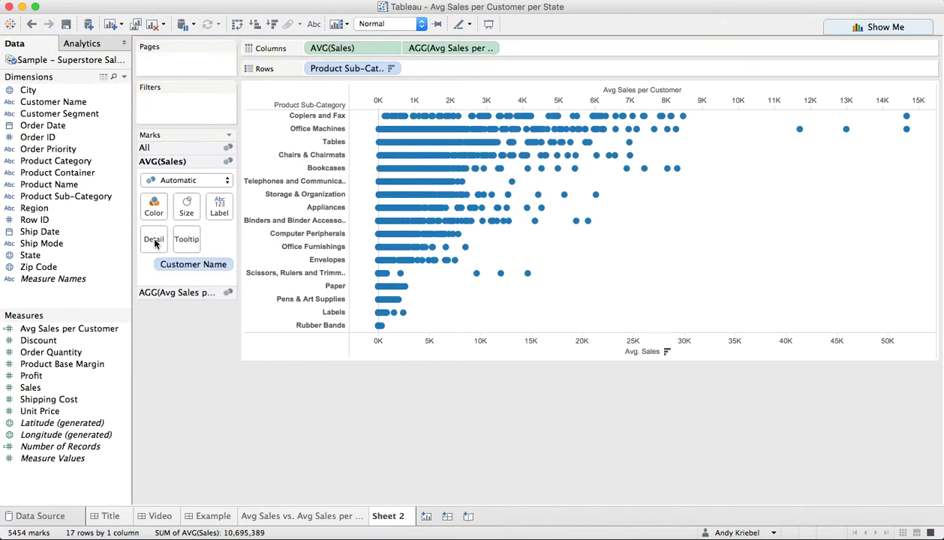
Draw Avg Sales per Customer as thicker black Gantt bars
click(169, 293)
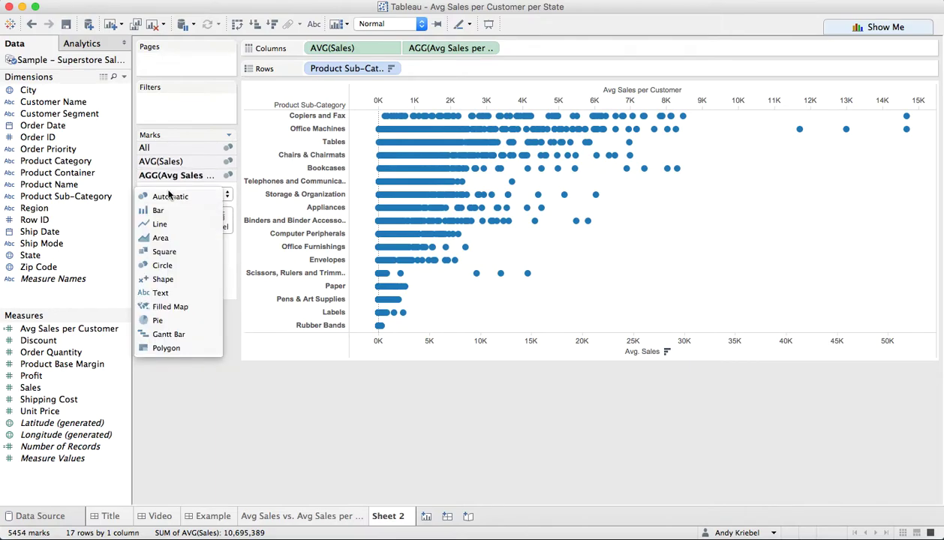
click(175, 335)
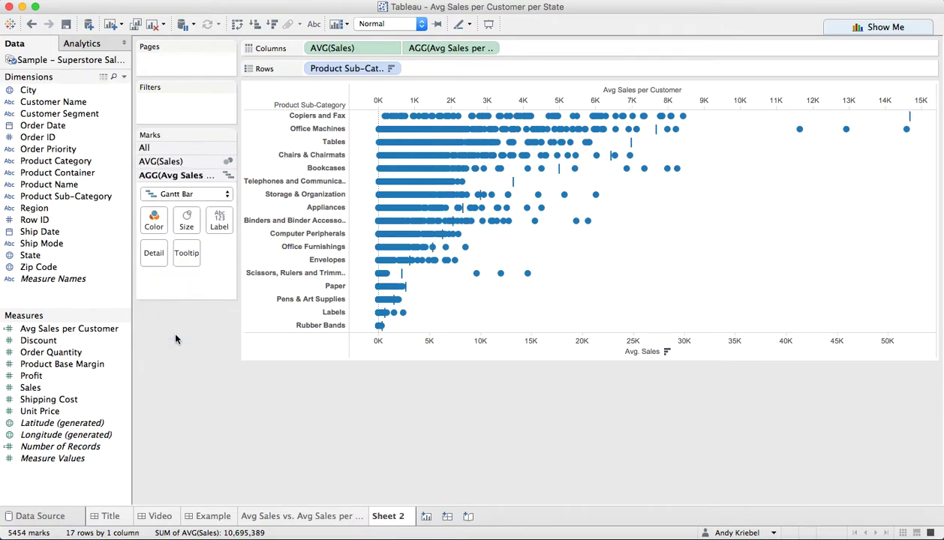
click(154, 220)
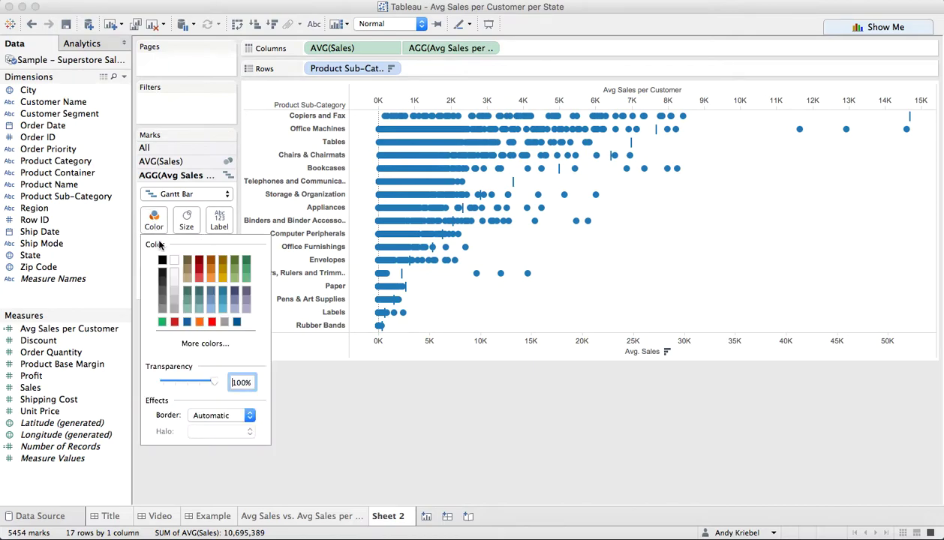
click(163, 261)
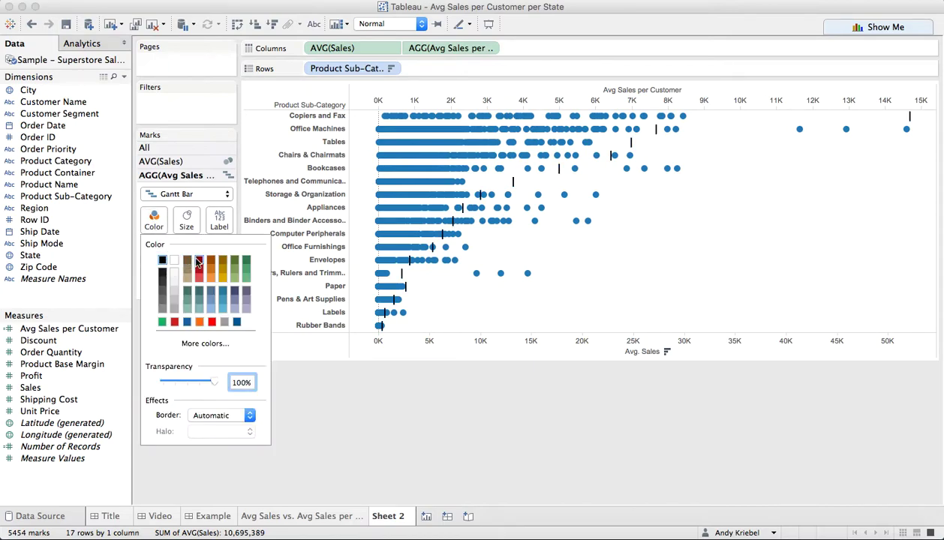
click(187, 220)
drag(258, 255, 292, 256)
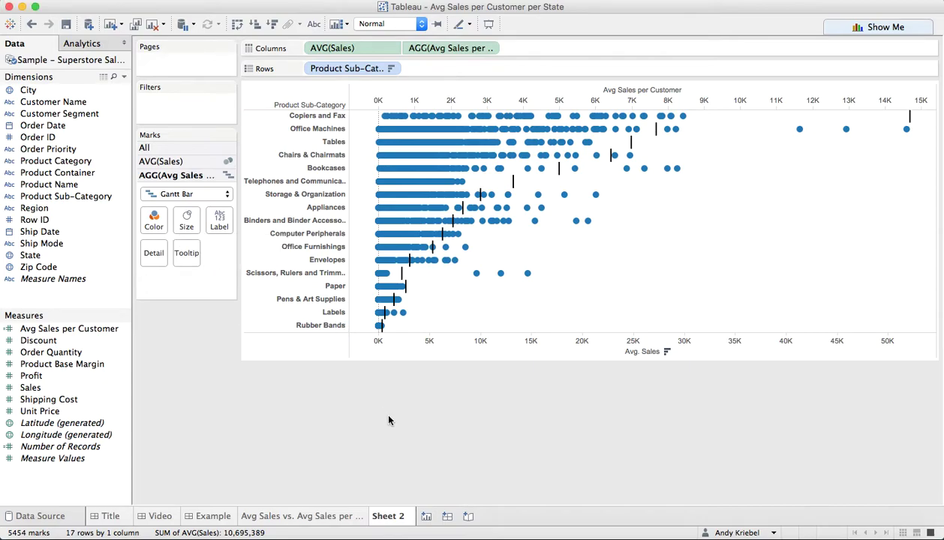
Synchronize the top Avg Sales per Customer axis with the Avg Sales axis
right_click(480, 95)
click(504, 167)
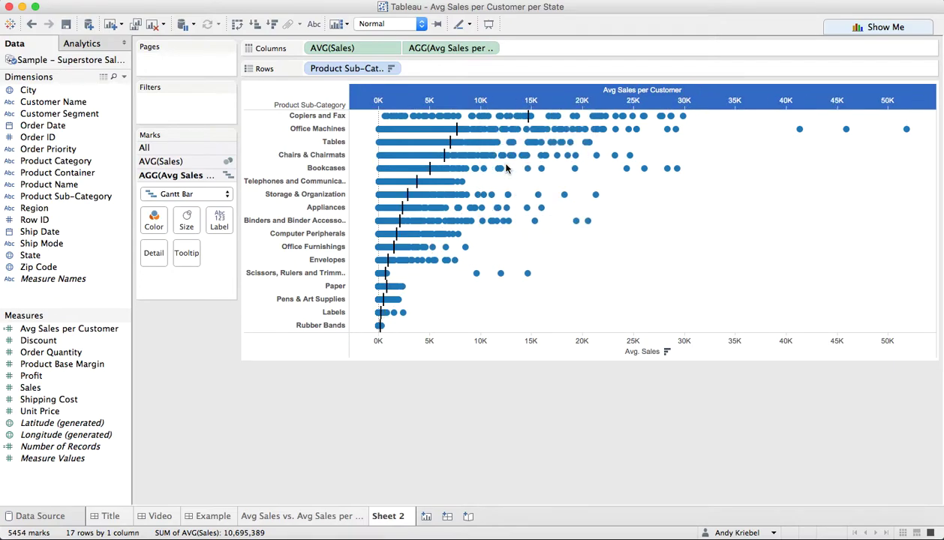
click(456, 447)
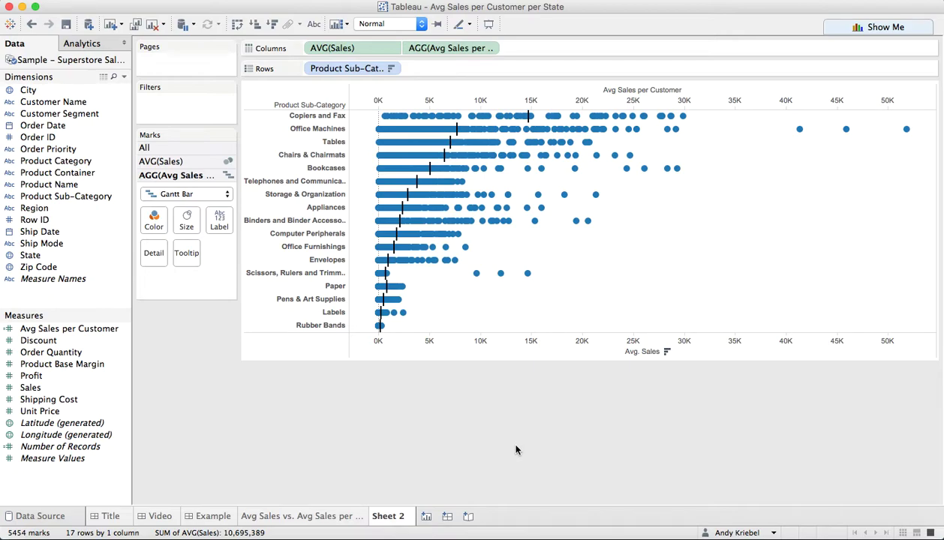
Rename the dot-plot sheet 'View 2' and duplicate it as Sheet 3
double_click(388, 516)
text(View 2)
right_click(391, 518)
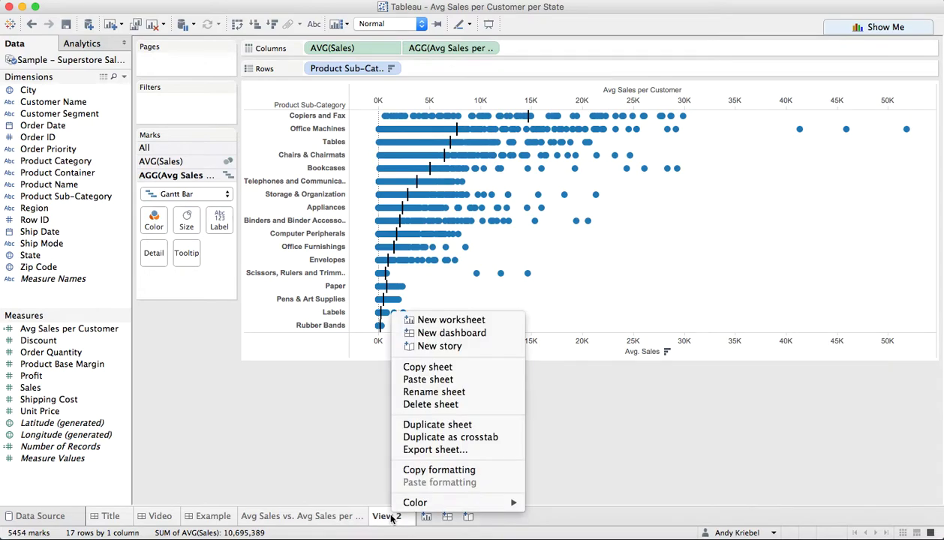
click(428, 426)
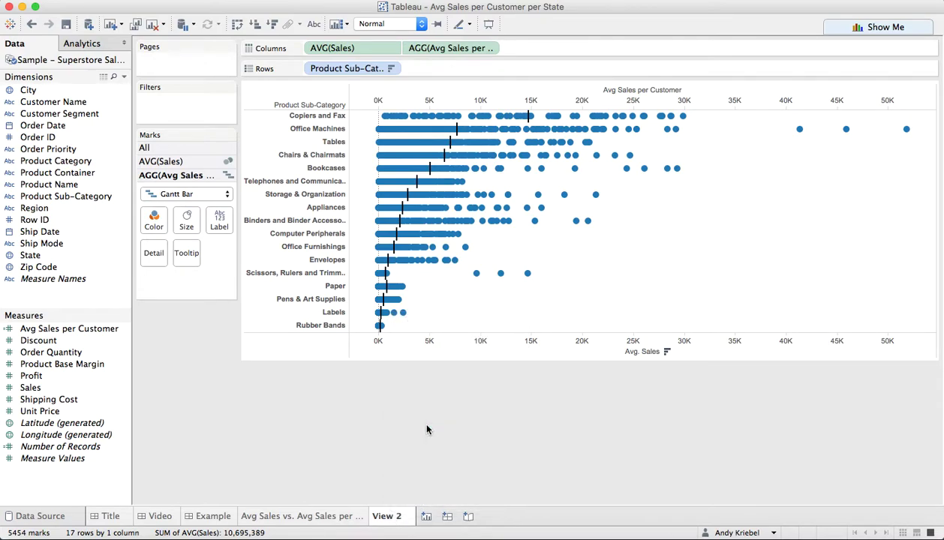
drag(89, 382, 344, 76)
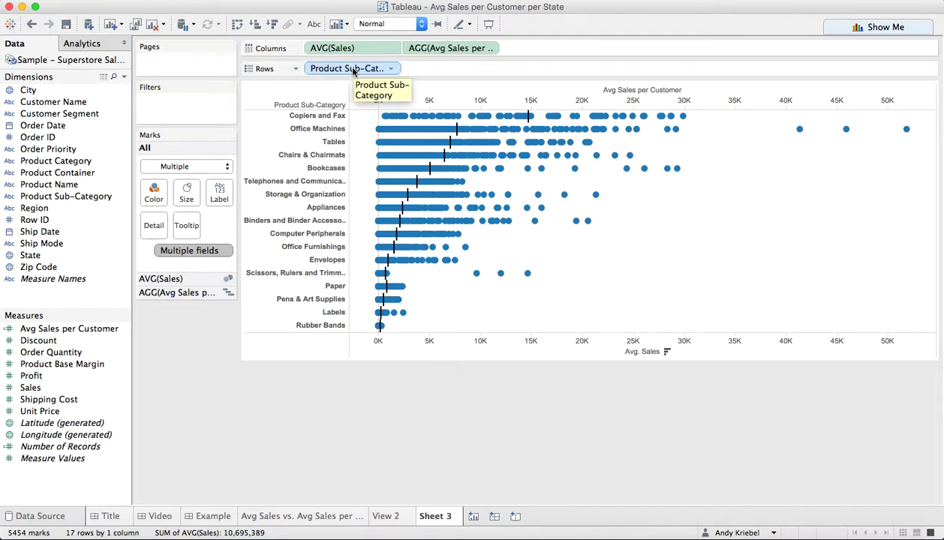
Create a String parameter named 'Pick a Dimension' restricted to a list of values
click(123, 77)
click(110, 103)
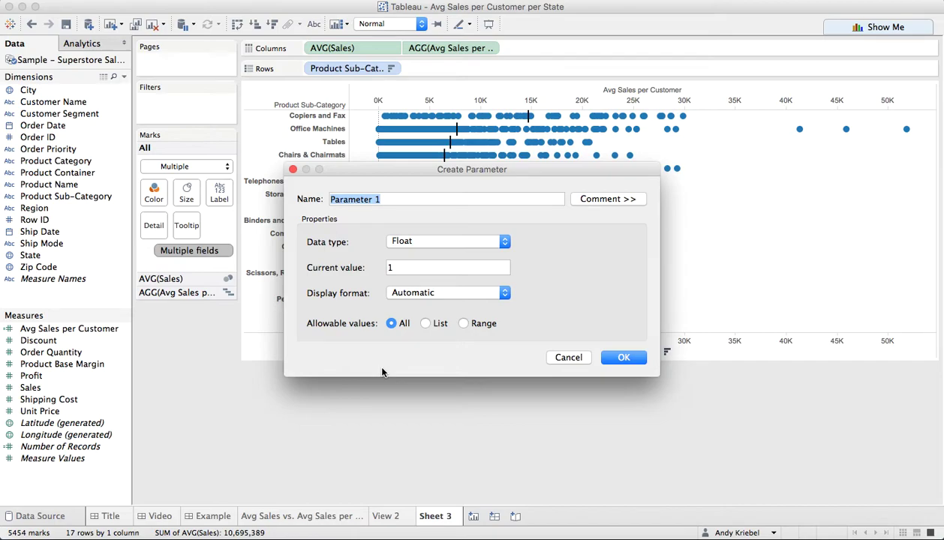
text(Choos)
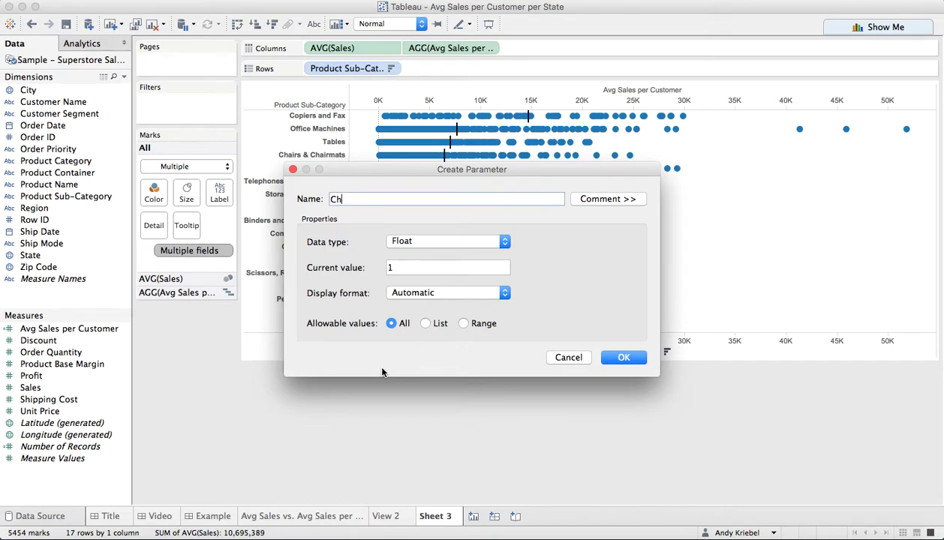
key(BackSpace)
key(BackSpace)
key(BackSpace)
key(BackSpace)
key(BackSpace)
text(Pick a Dimension)
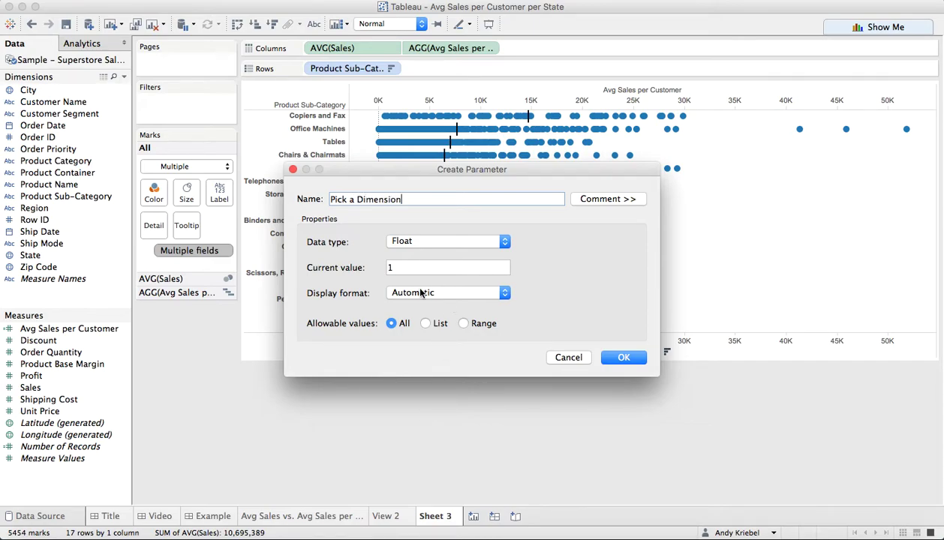
click(410, 235)
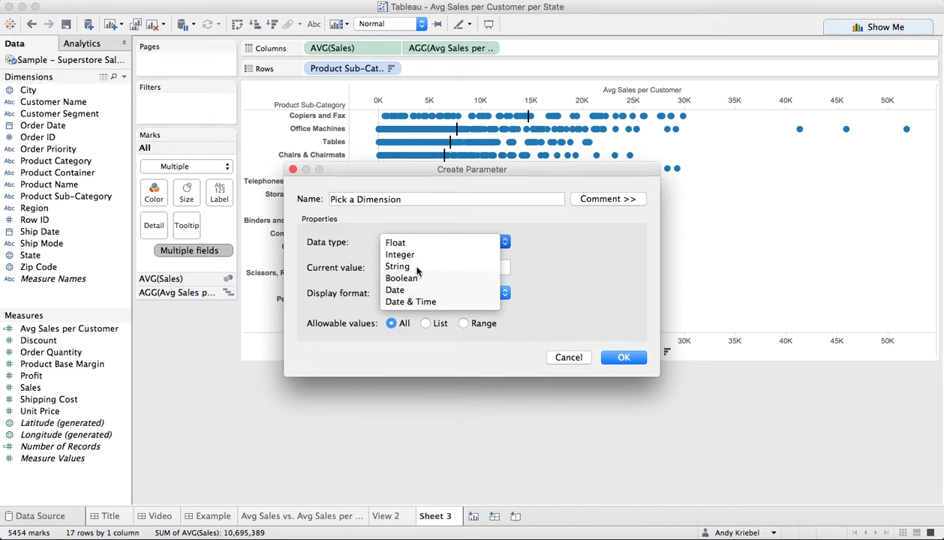
click(417, 267)
click(424, 322)
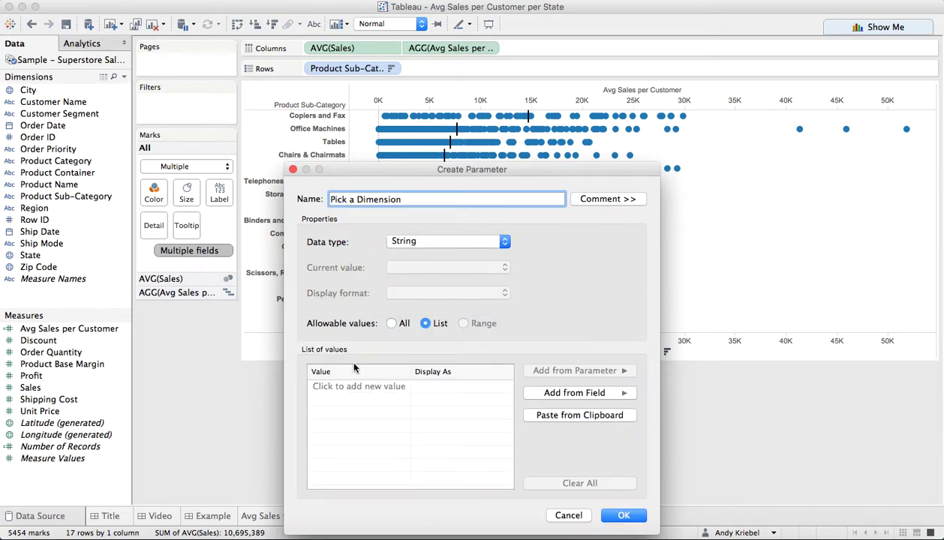
List Product Sub-Category, State and Ship Mode as its values and create the parameter
click(349, 385)
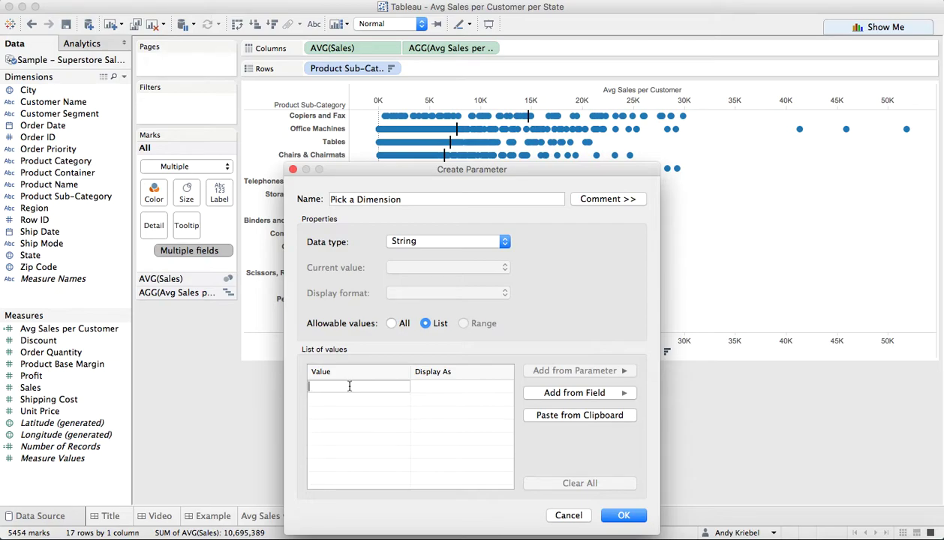
text(Product Sub-Category)
key(Return)
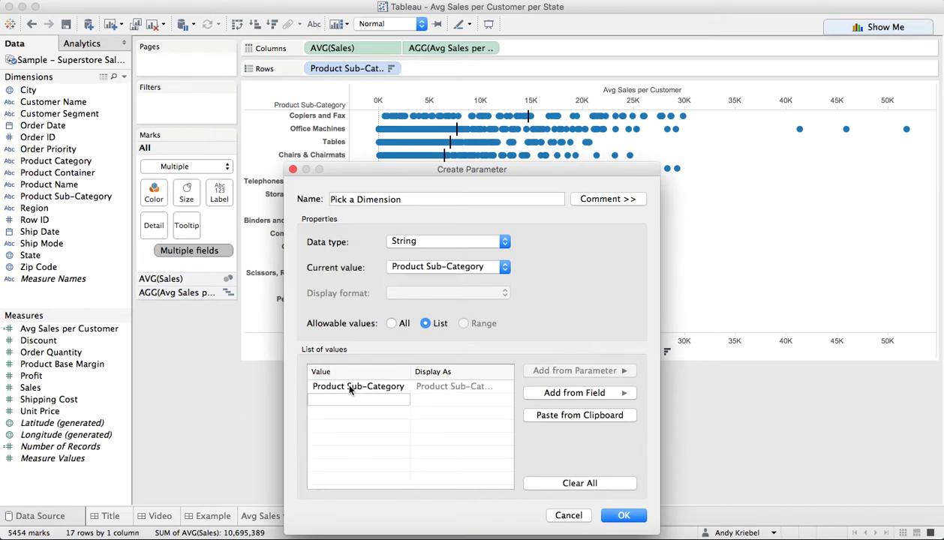
text(State)
key(Return)
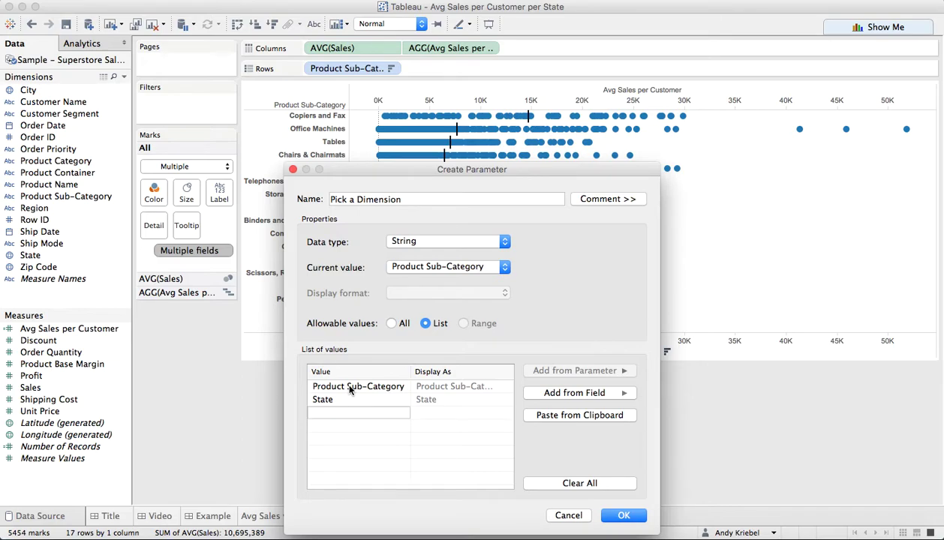
text(Ship Mode)
click(610, 512)
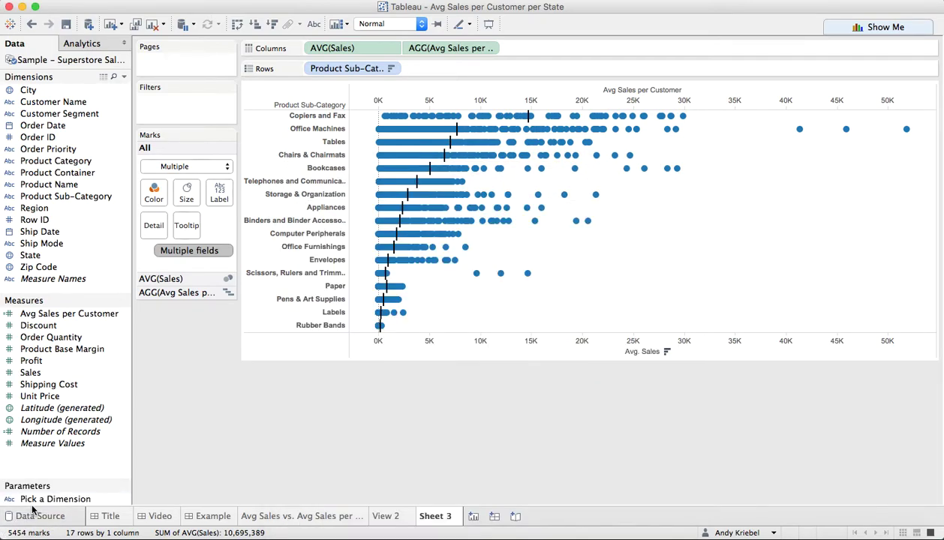
Show the Pick a Dimension parameter control beside the view
right_click(44, 498)
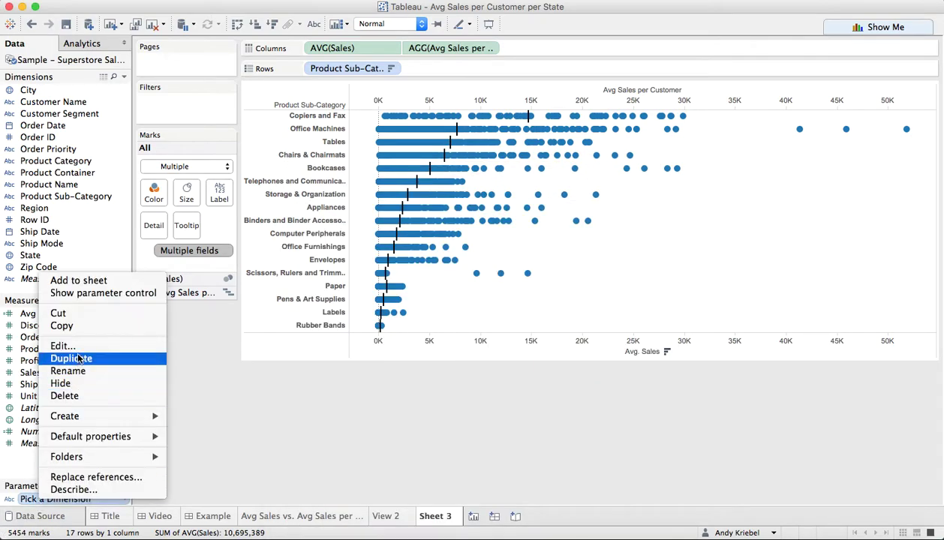
click(86, 297)
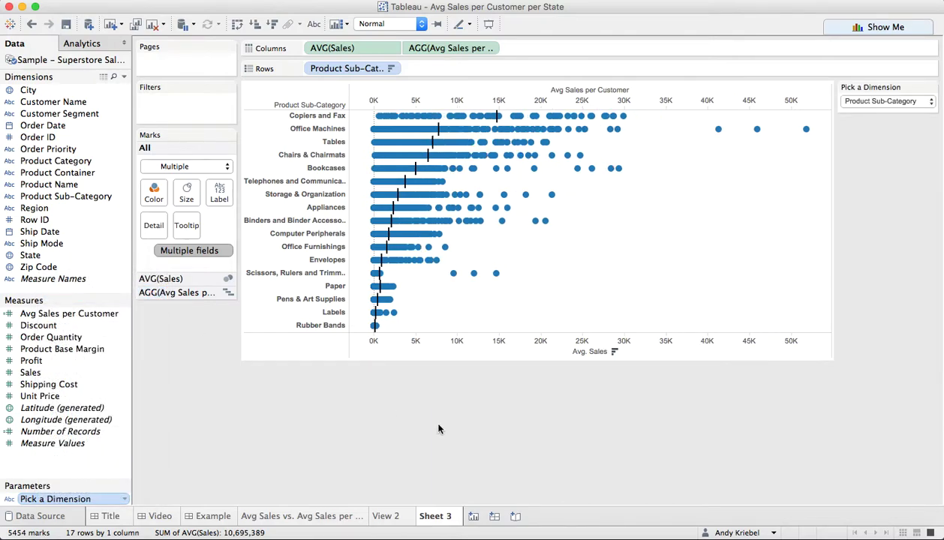
click(124, 76)
Start a calculated field 'Dimension Selected' with CASE [Pick a Dimension]
click(116, 90)
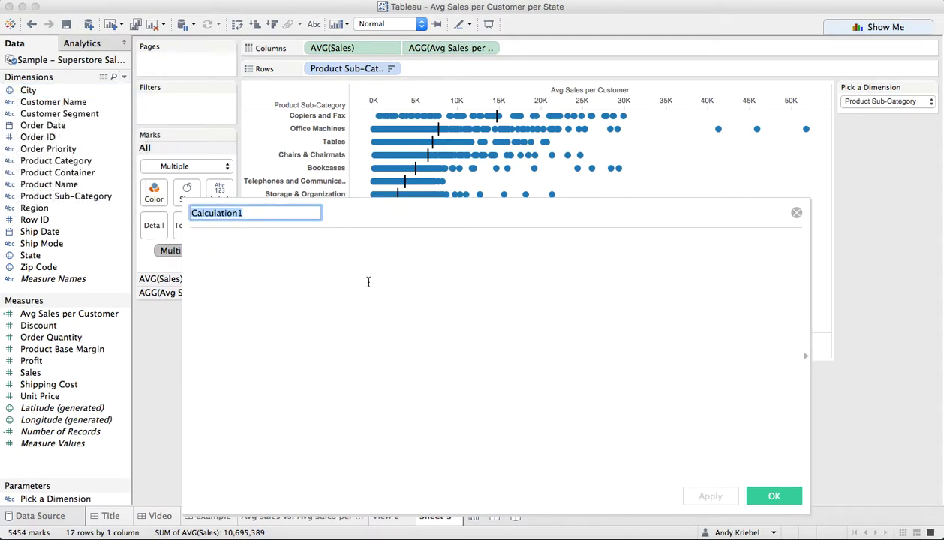
text(Dimensio)
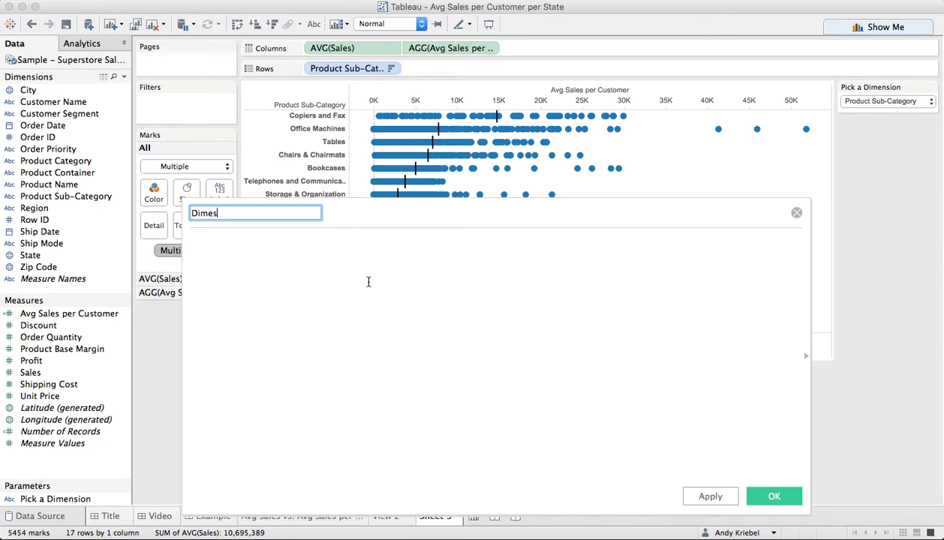
text(n Selected)
key(Tab)
text(CASE)
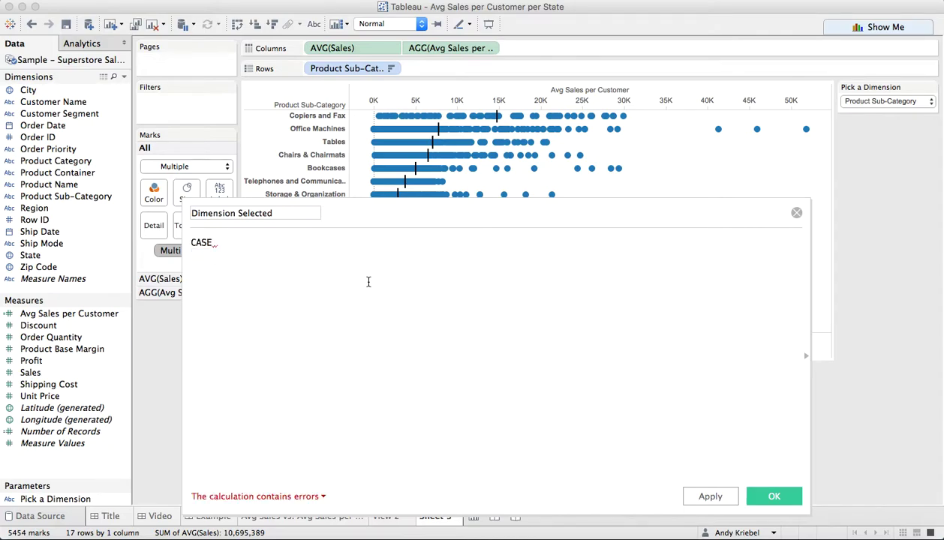
text( pi)
key(Down)
key(Return)
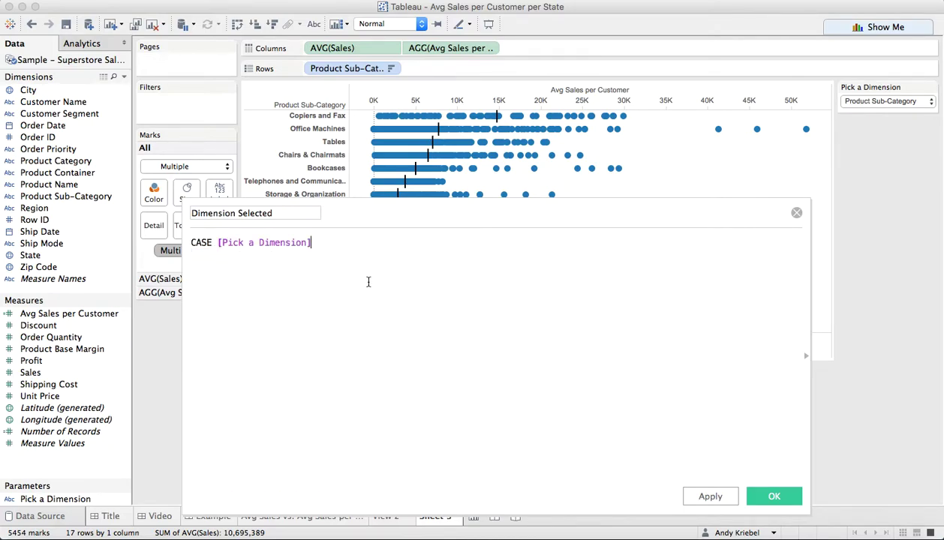
key(Return)
Add the branch WHEN 'Product Sub-Category' THEN [Product Sub-Category]
text(WHEN 'Product Sub)
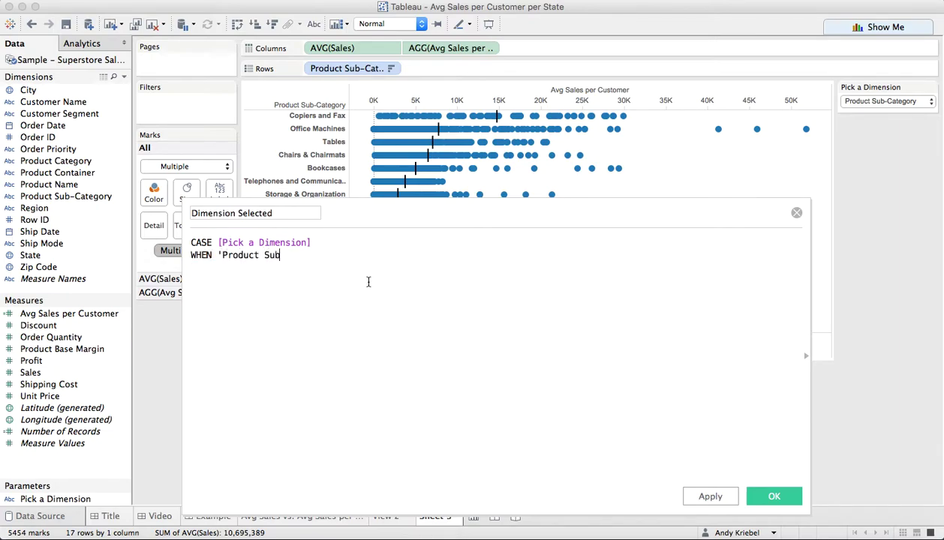
text(-Category' THEN prou)
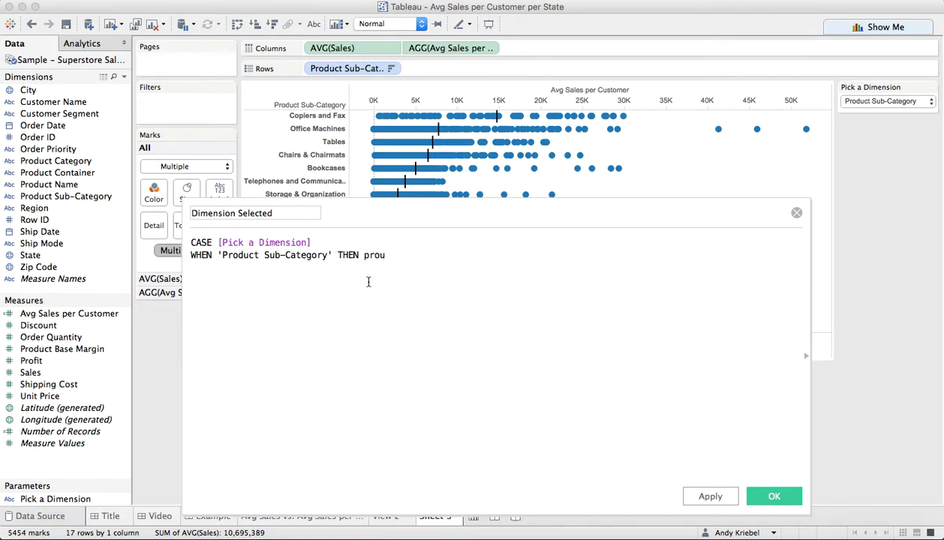
key(BackSpace)
text(d)
key(Down)
key(Down)
key(Down)
key(Down)
key(Return)
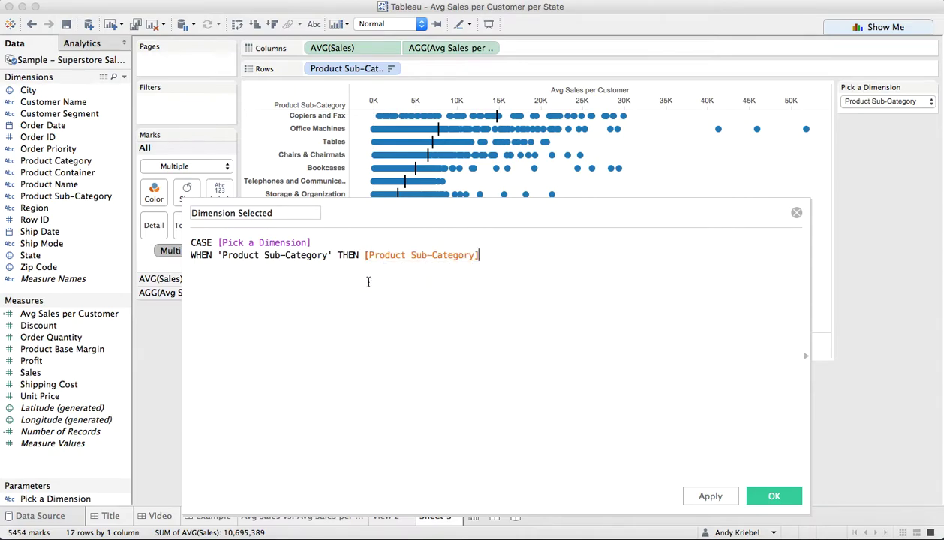
Add WHEN branches for State and Ship Mode, close with END, and save
key(Return)
text(whe)
key(Return)
text('State' THEN)
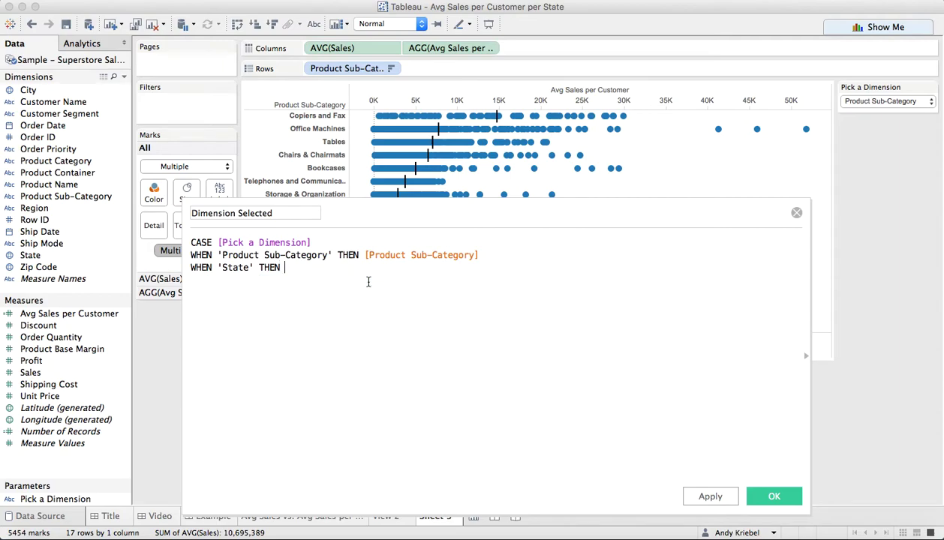
text( 'state)
key(BackSpace)
key(BackSpace)
key(BackSpace)
key(BackSpace)
key(BackSpace)
key(BackSpace)
text(stat)
key(Return)
key(Return)
text(WHEN ')
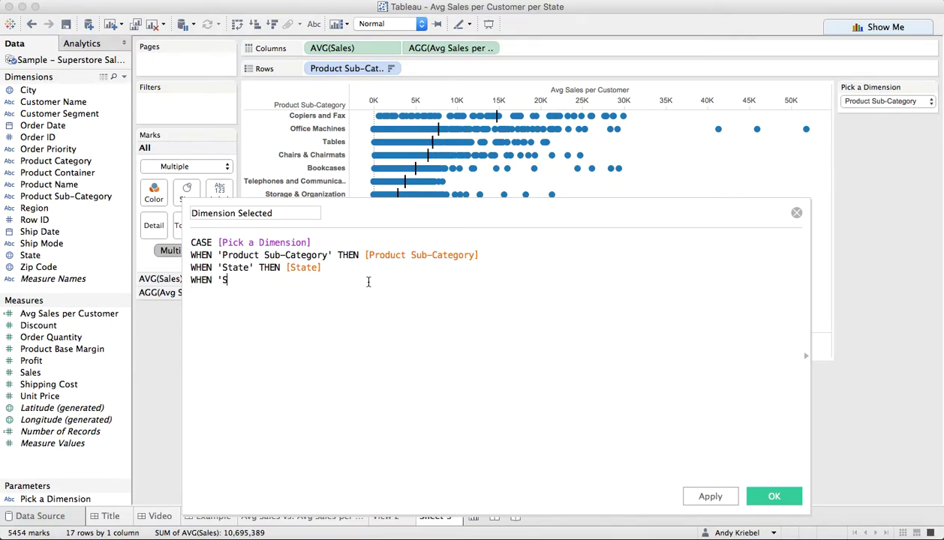
text(Ship Mode' THEN ship)
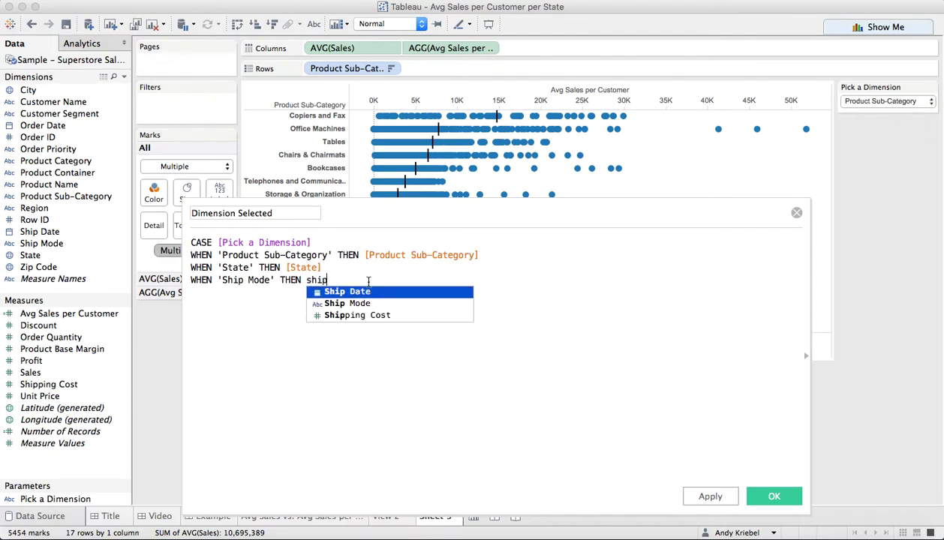
key(Down)
key(Return)
key(Return)
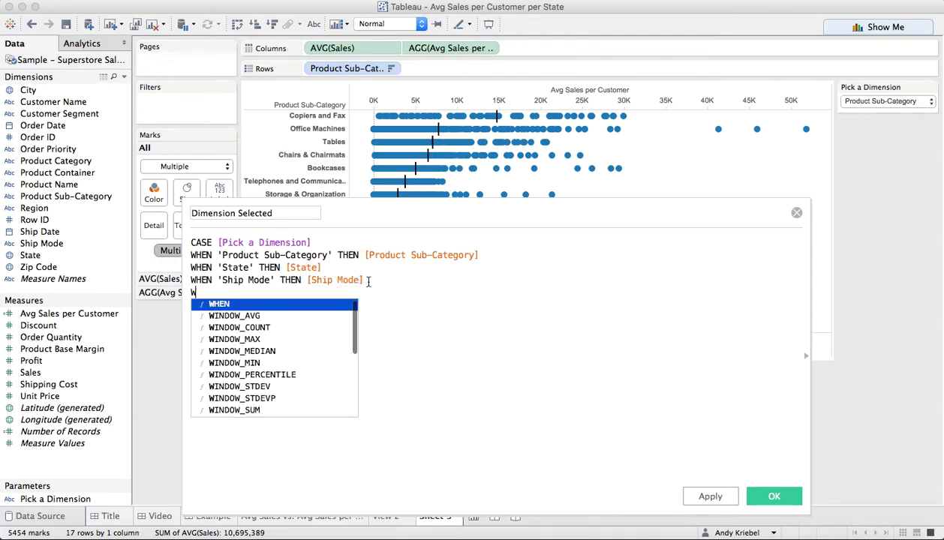
text(END)
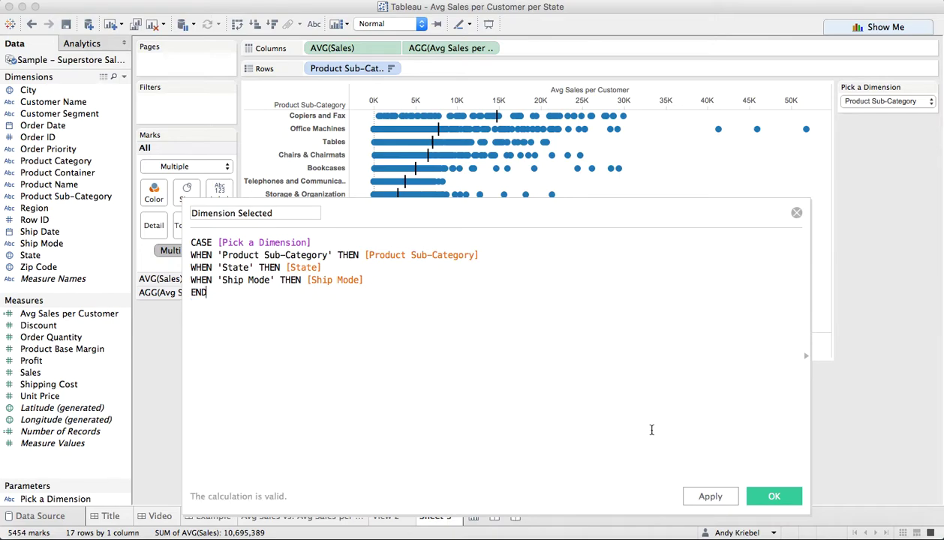
click(773, 496)
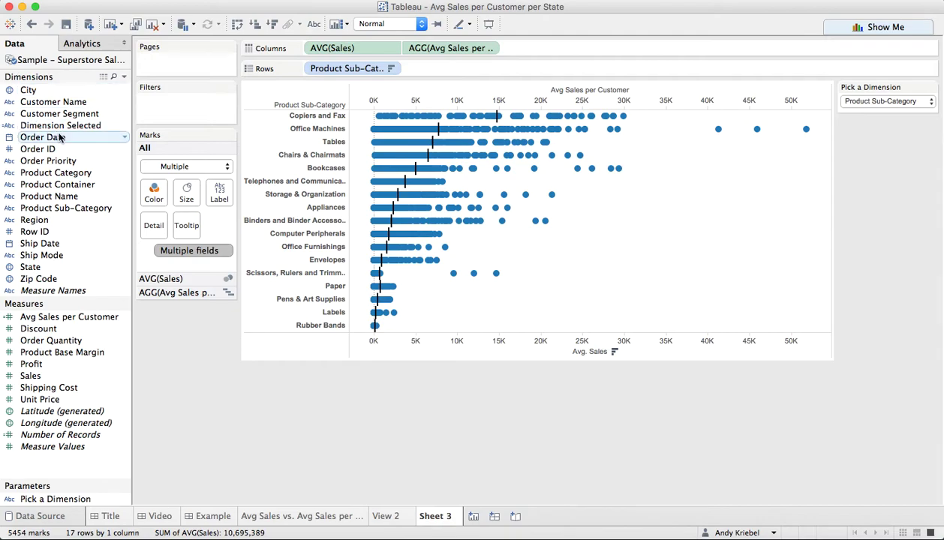
Replace the Product Sub-Category rows with Dimension Selected, sorted descending by Avg Sales per Customer
drag(66, 132, 353, 69)
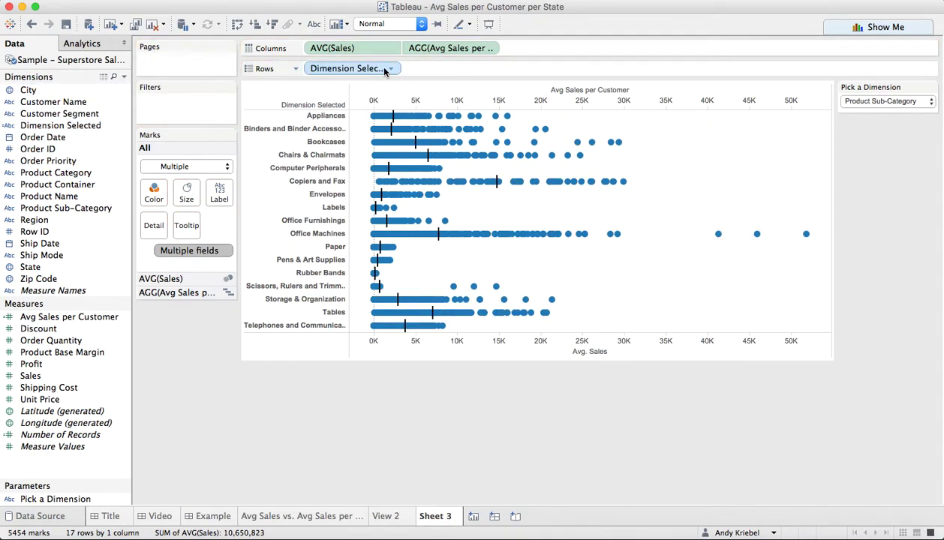
click(390, 68)
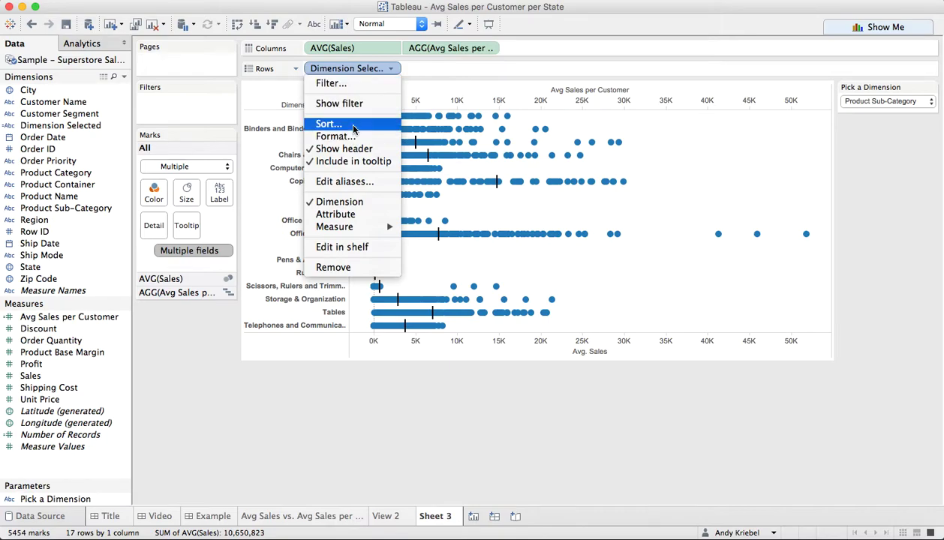
click(349, 124)
click(359, 174)
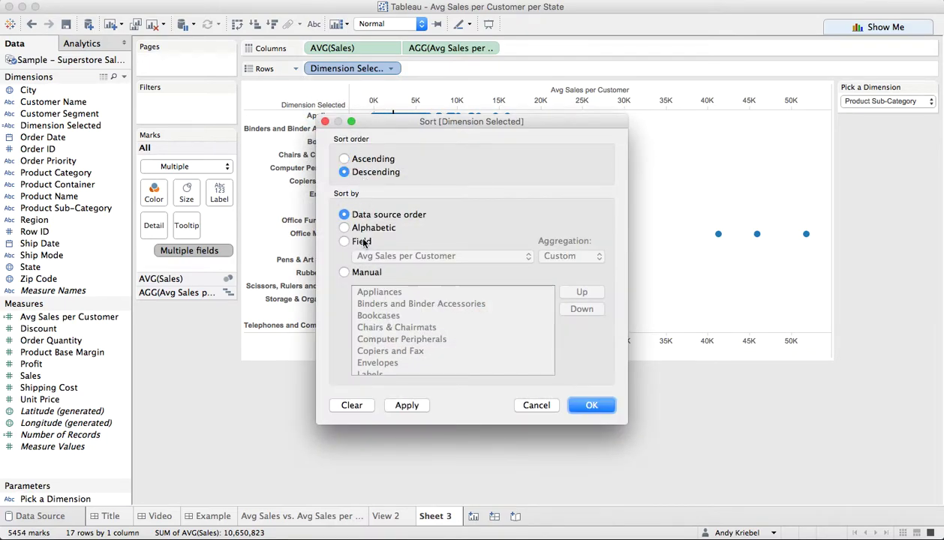
click(358, 241)
click(590, 404)
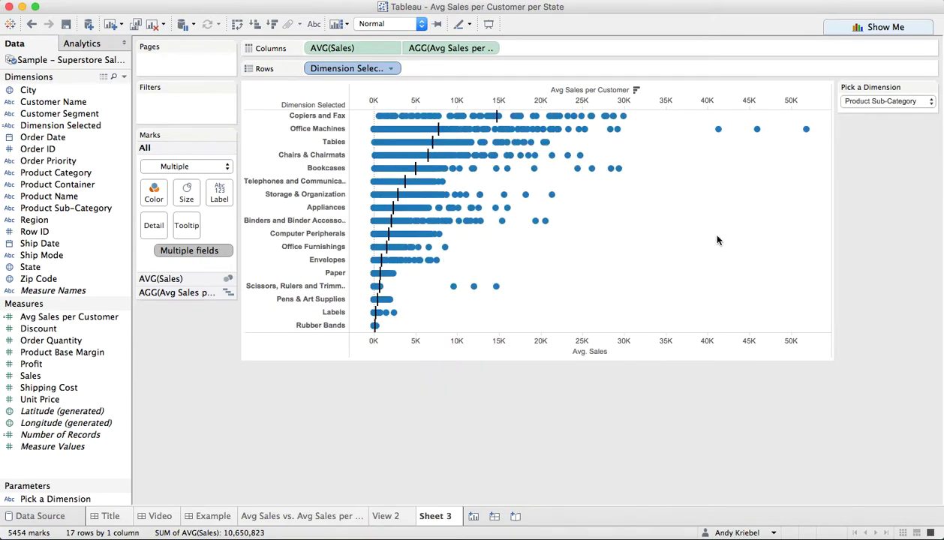
Try Pick a Dimension as State and Ship Mode, then settle on State
click(852, 98)
click(864, 116)
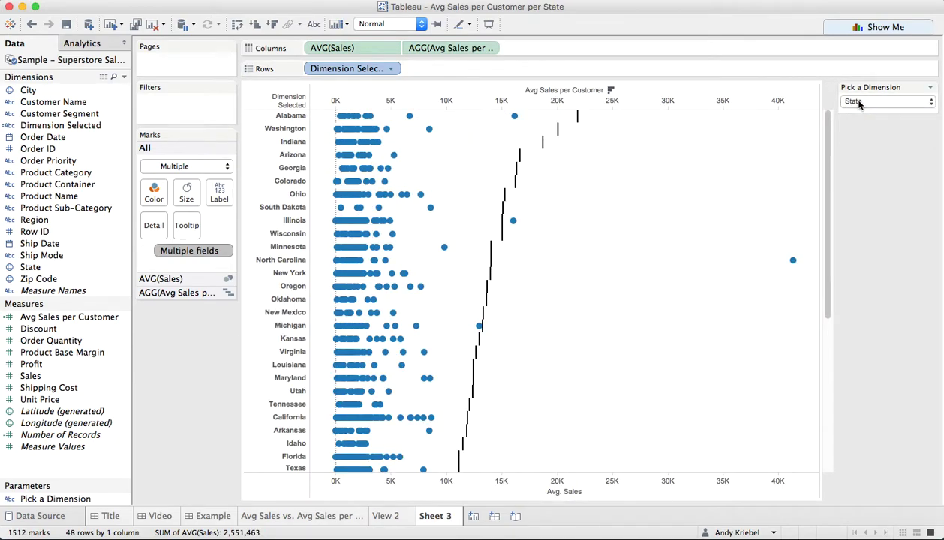
click(857, 101)
click(859, 116)
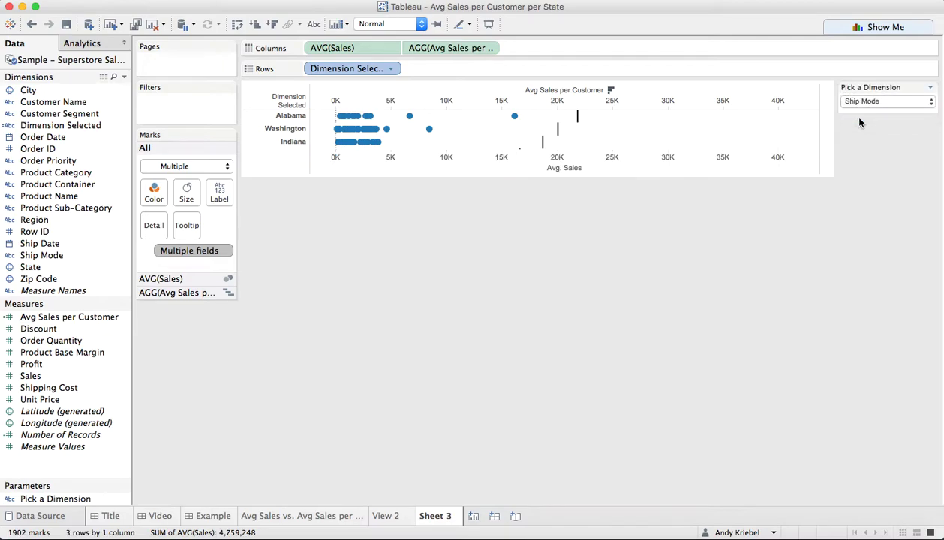
click(861, 106)
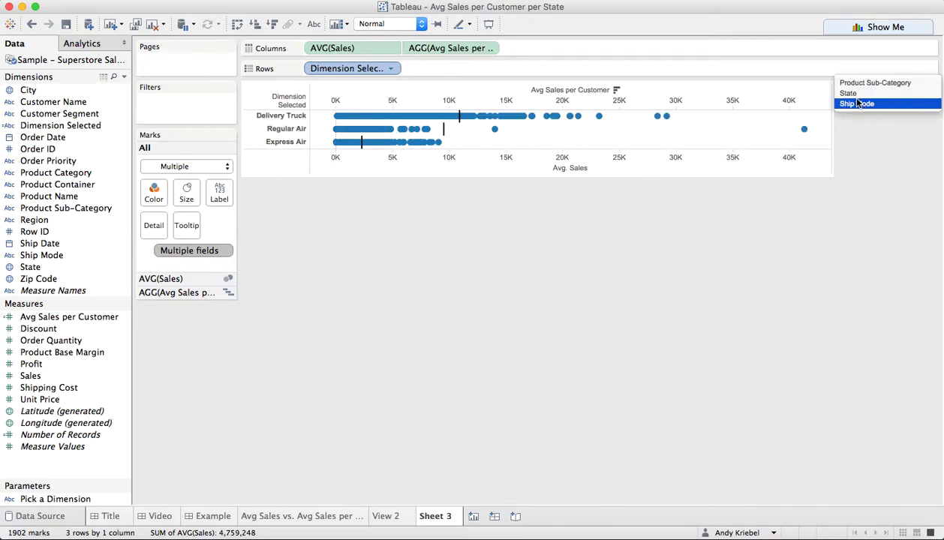
click(857, 103)
click(855, 102)
click(852, 93)
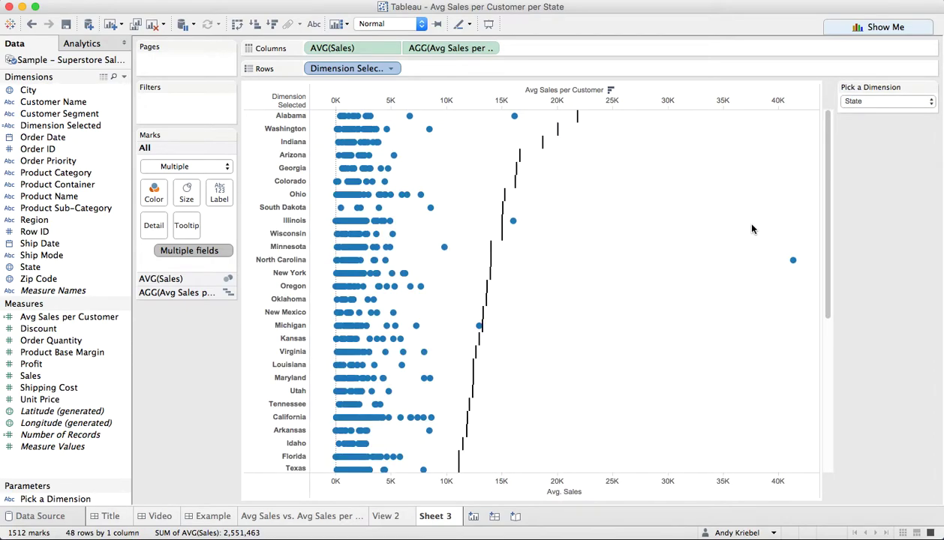
mouse_move(579, 120)
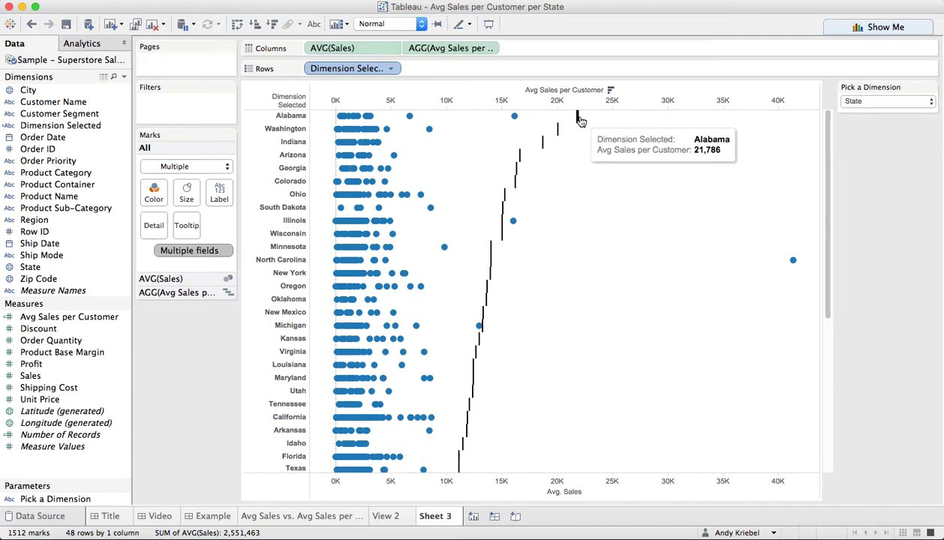
On the AGG(Avg Sales per Customer) marks card, turn on Show mark labels for the Gantt lines
click(173, 297)
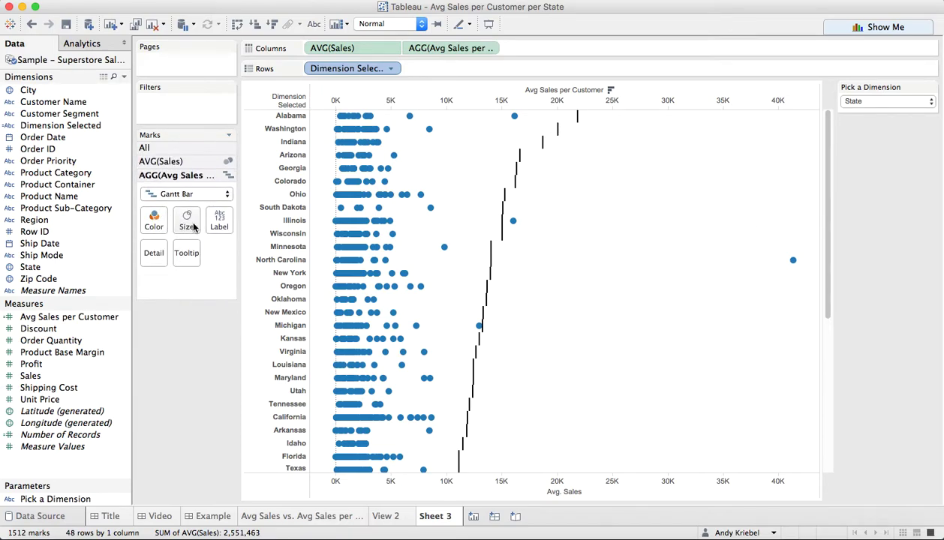
click(219, 225)
click(252, 249)
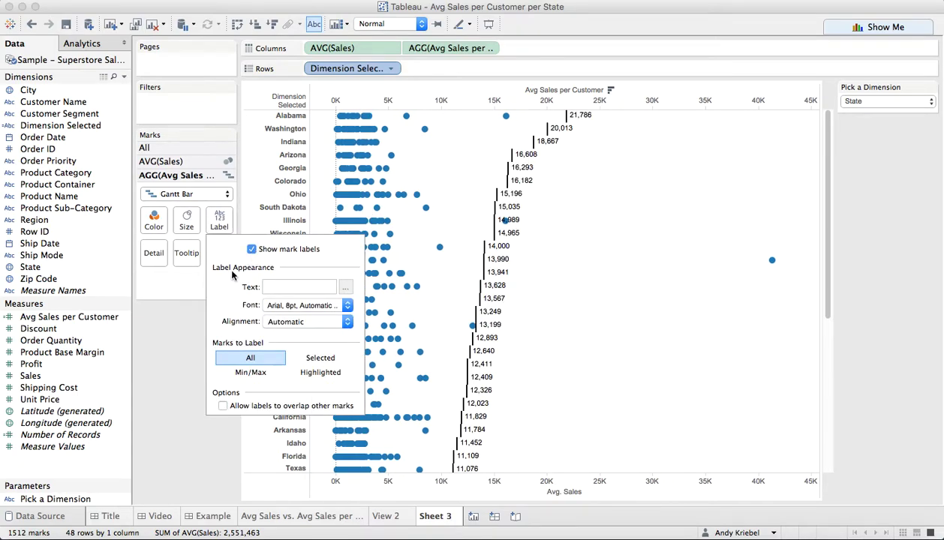
click(182, 393)
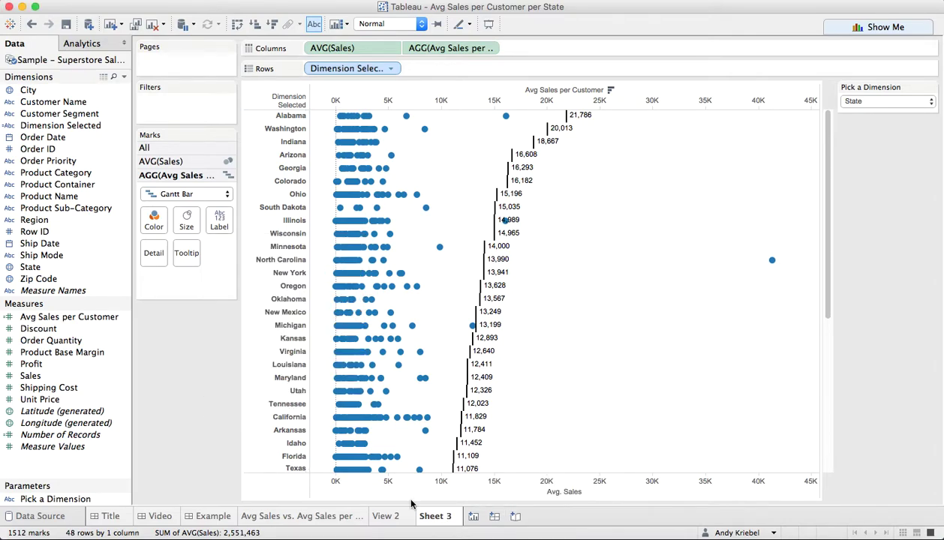
On a new worksheet, map State and fix the country to United States so 48 states plot
click(472, 517)
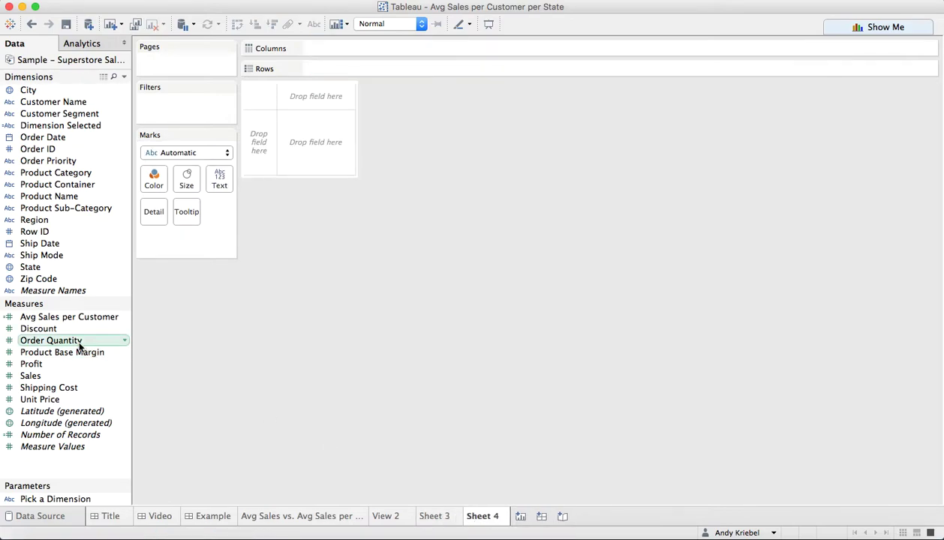
double_click(30, 267)
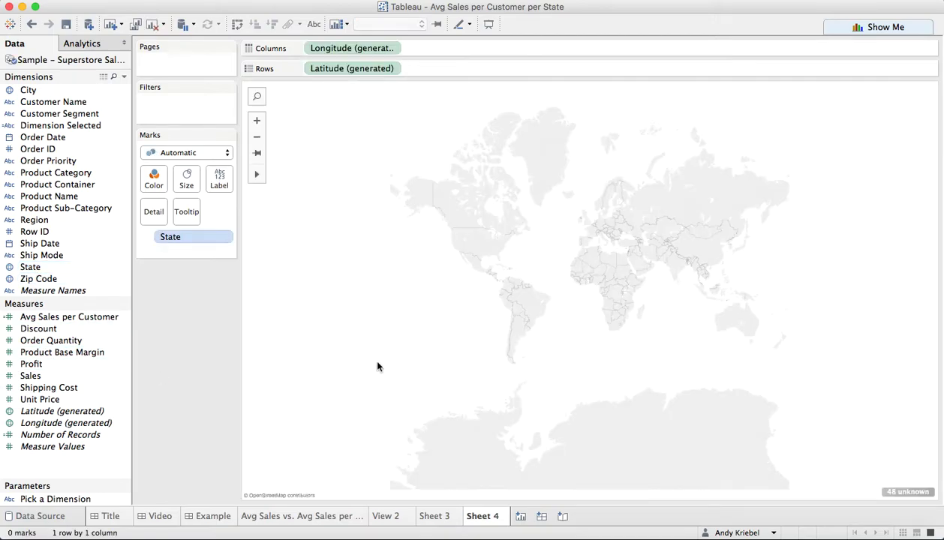
click(896, 491)
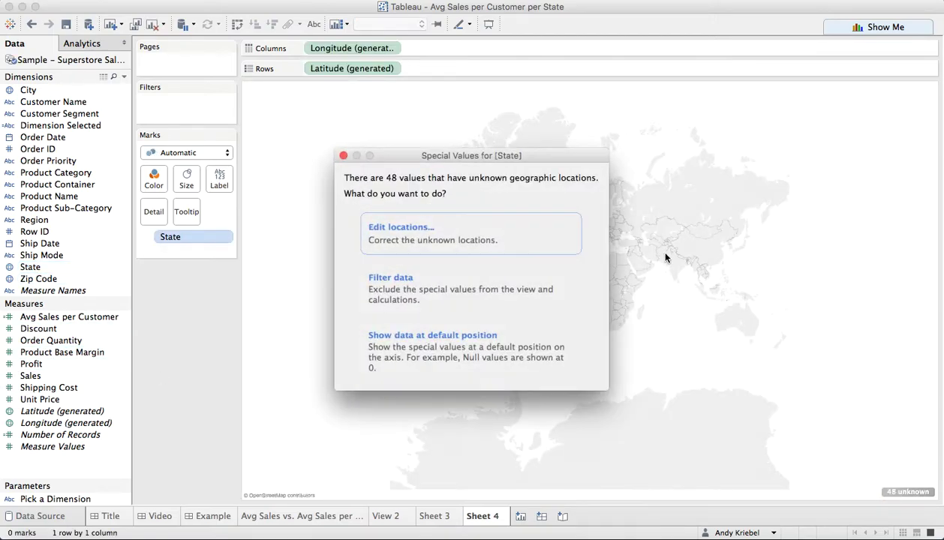
click(456, 242)
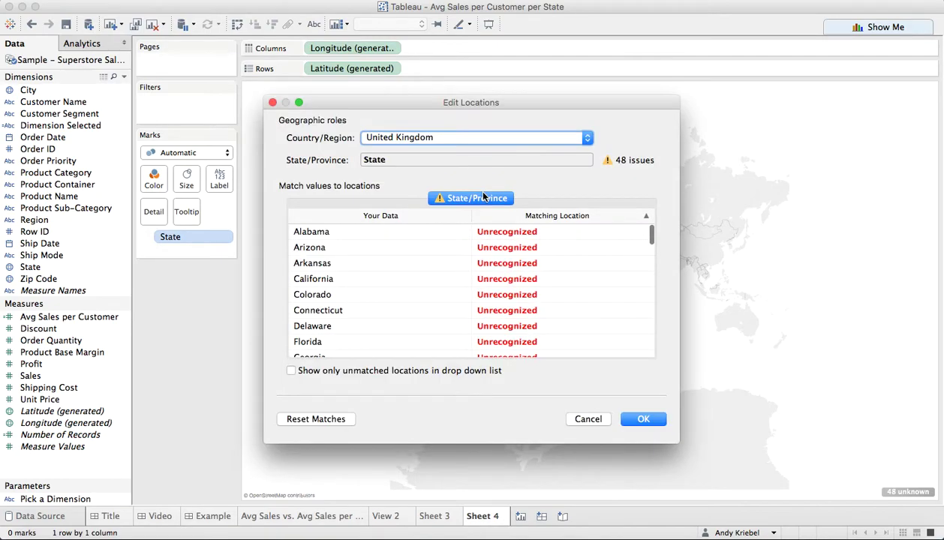
click(443, 139)
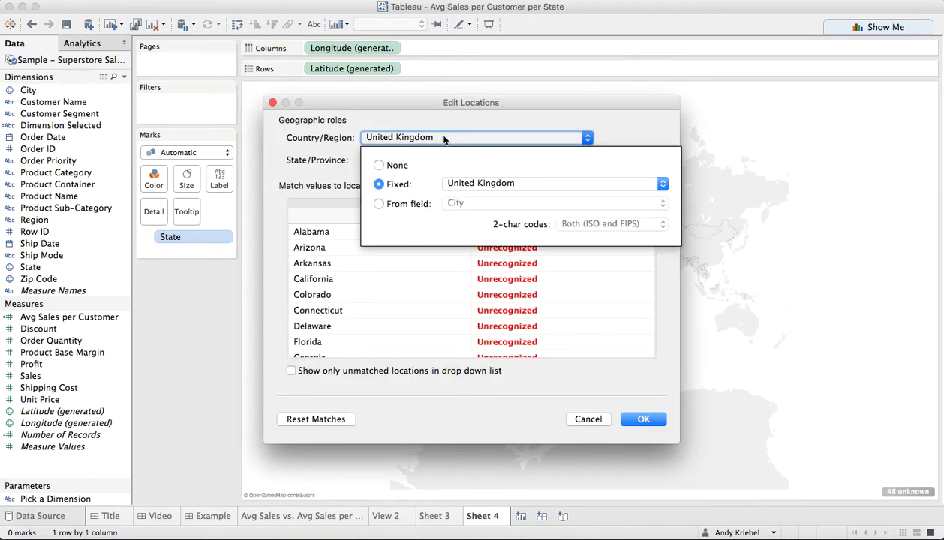
click(463, 187)
text(unite)
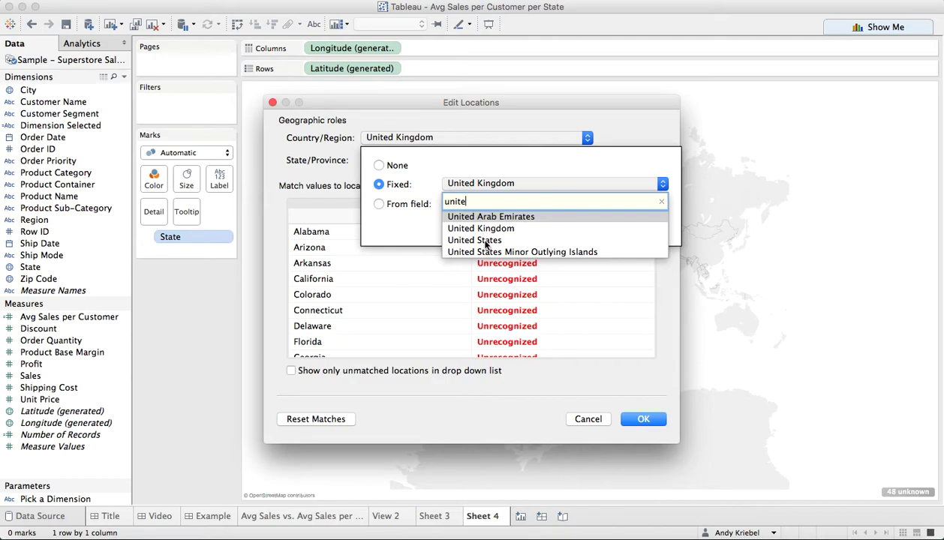
click(474, 240)
click(633, 420)
click(634, 420)
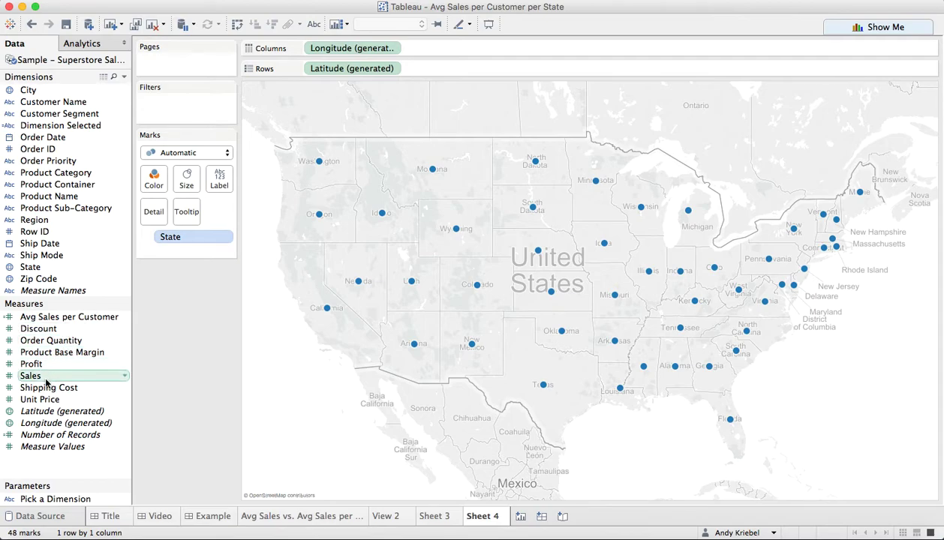
Color states by AVG(Sales), duplicate Latitude for a second map, and color it by Avg Sales per Customer
drag(46, 382, 156, 180)
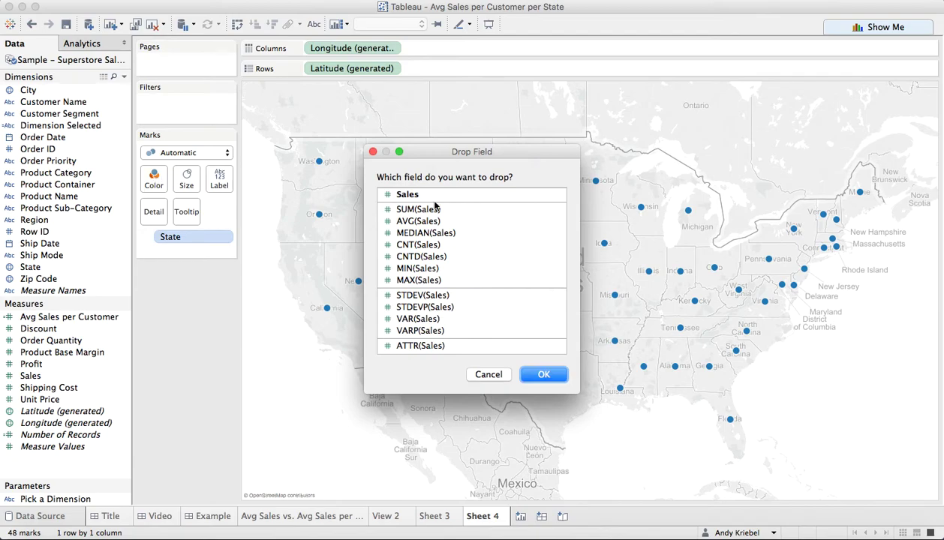
click(429, 221)
click(542, 375)
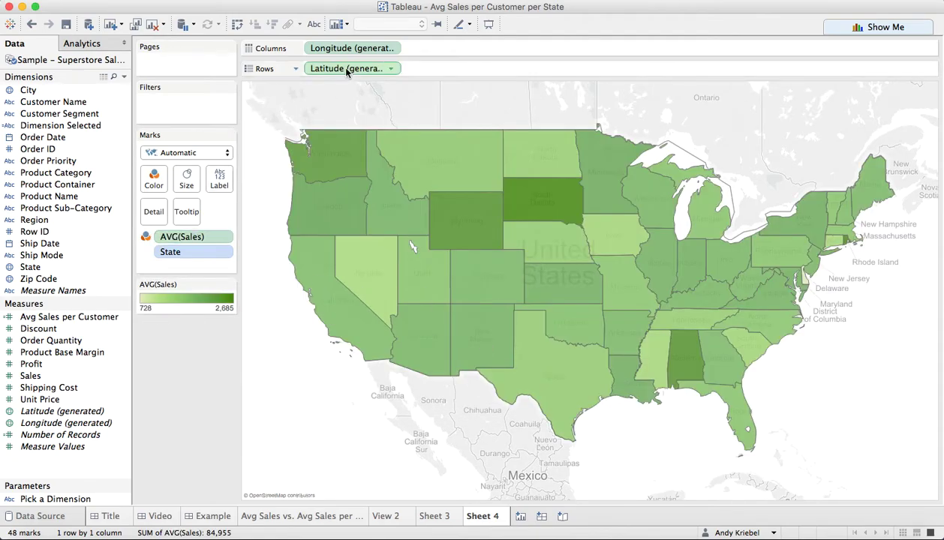
drag(347, 68, 432, 63)
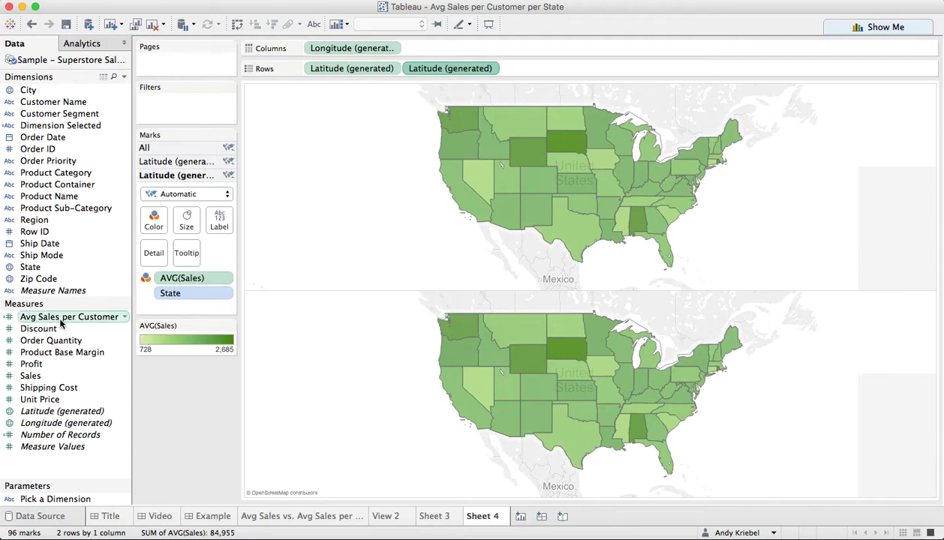
drag(63, 319, 187, 281)
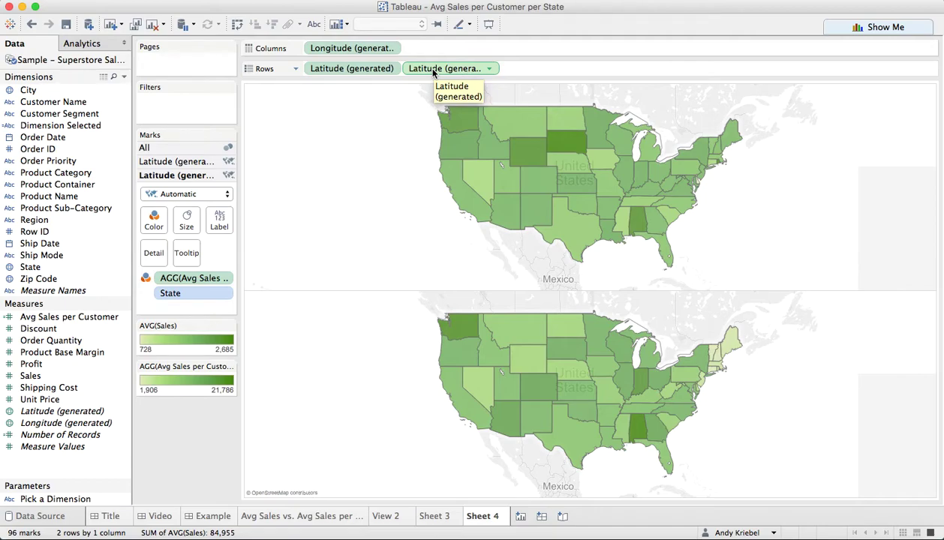
Create a calculated field named Difference with the formula AVG([Sales])-[Avg Sales per Customer]
click(124, 77)
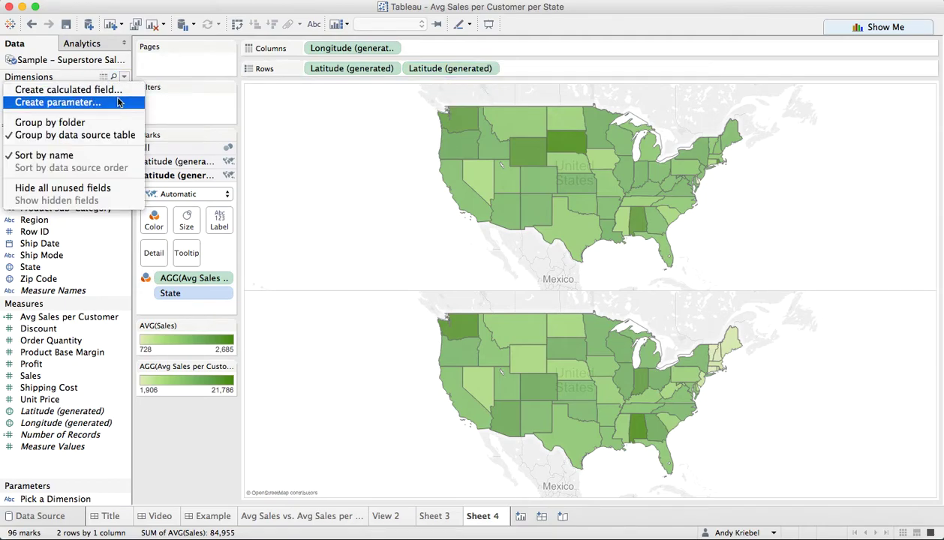
click(119, 89)
text(Difference)
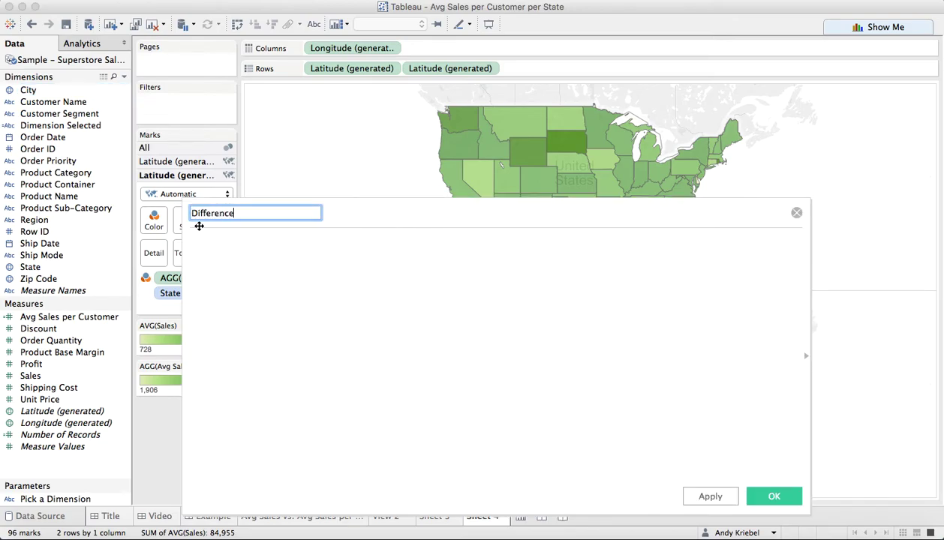
key(Tab)
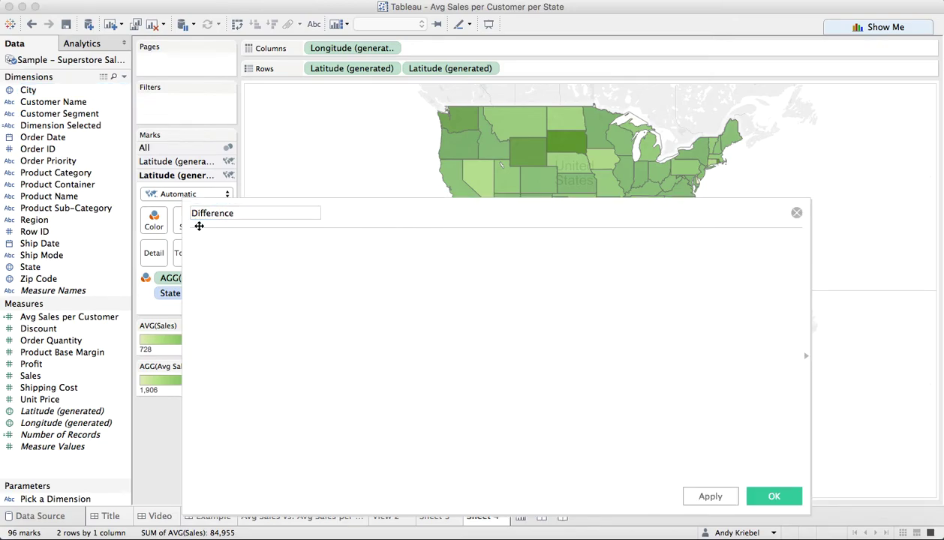
text(Avg)
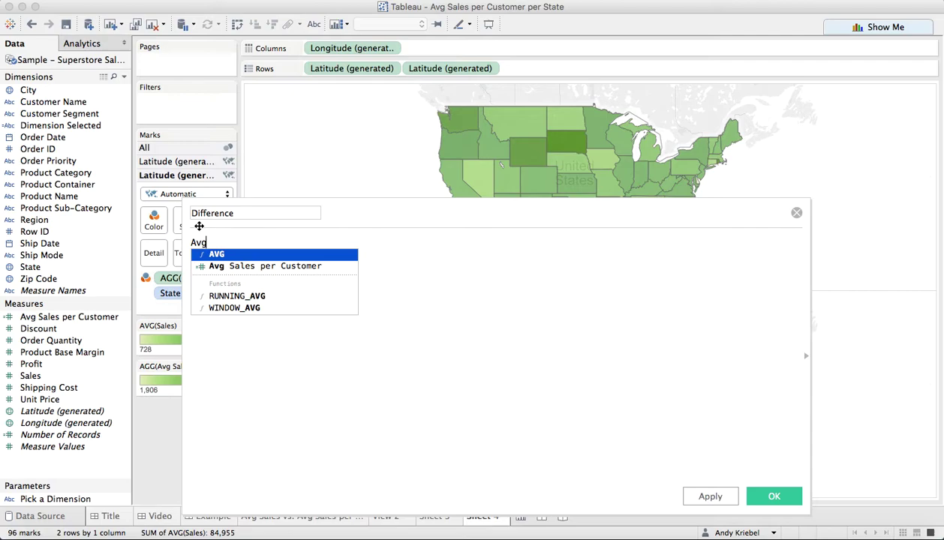
key(Return)
text([sa)
key(Return)
text())
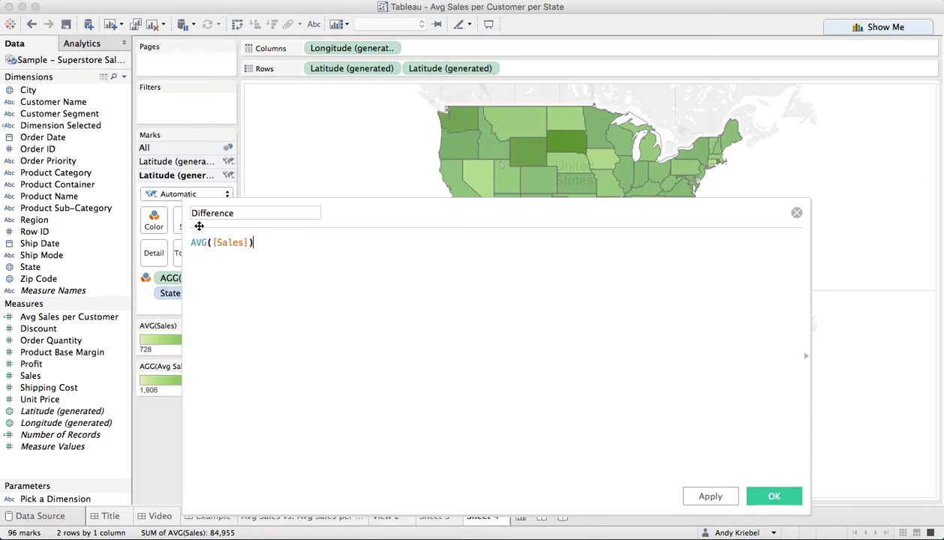
text(-avg)
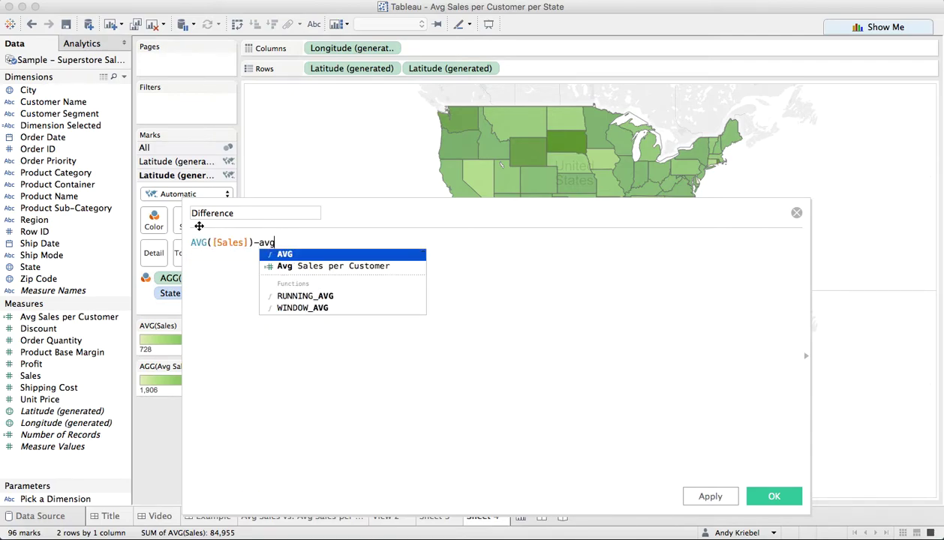
key(Down)
key(Return)
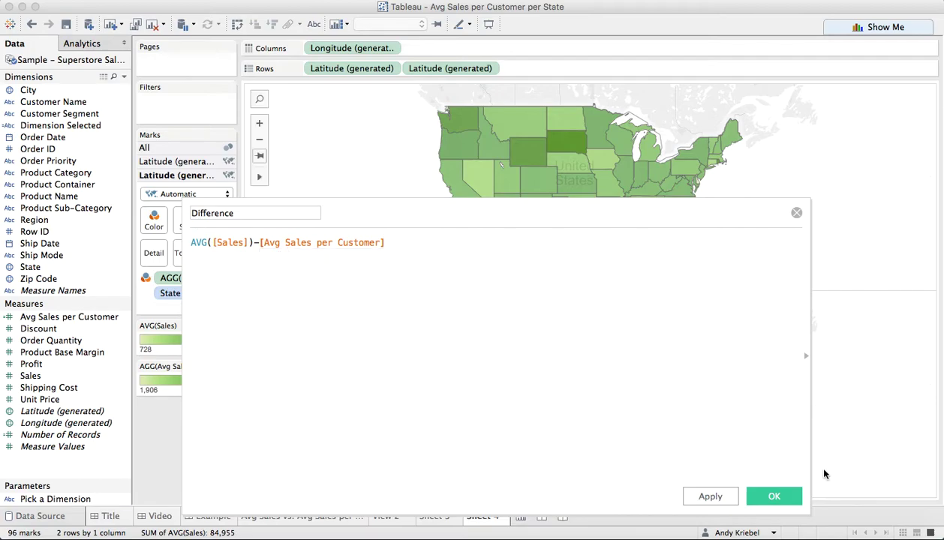
click(775, 496)
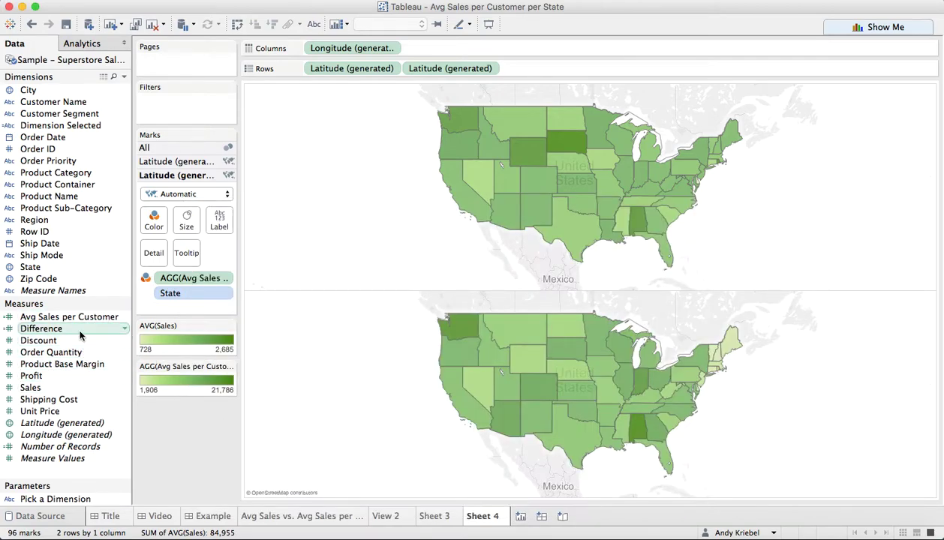
Shade the lower map by Difference, then return to the Sheet 3 dot plot
drag(82, 331, 209, 282)
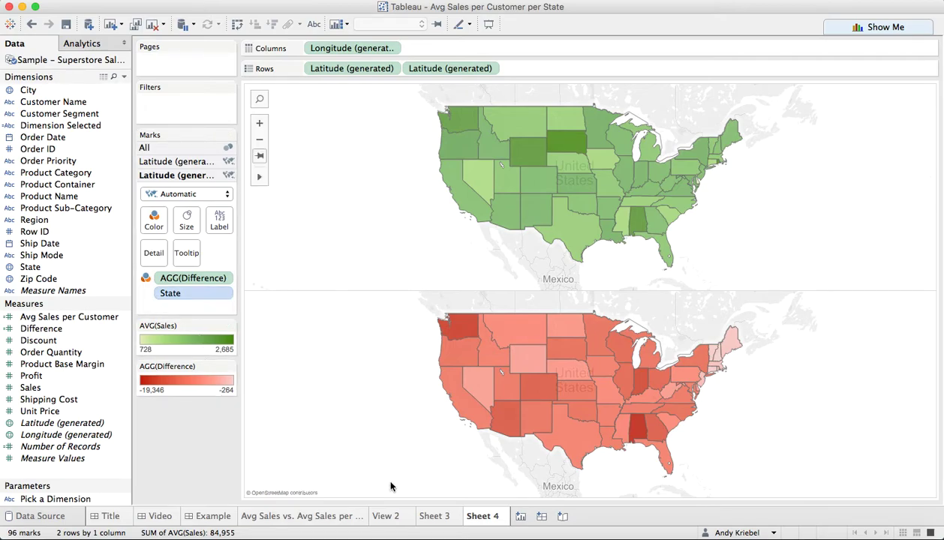
click(435, 516)
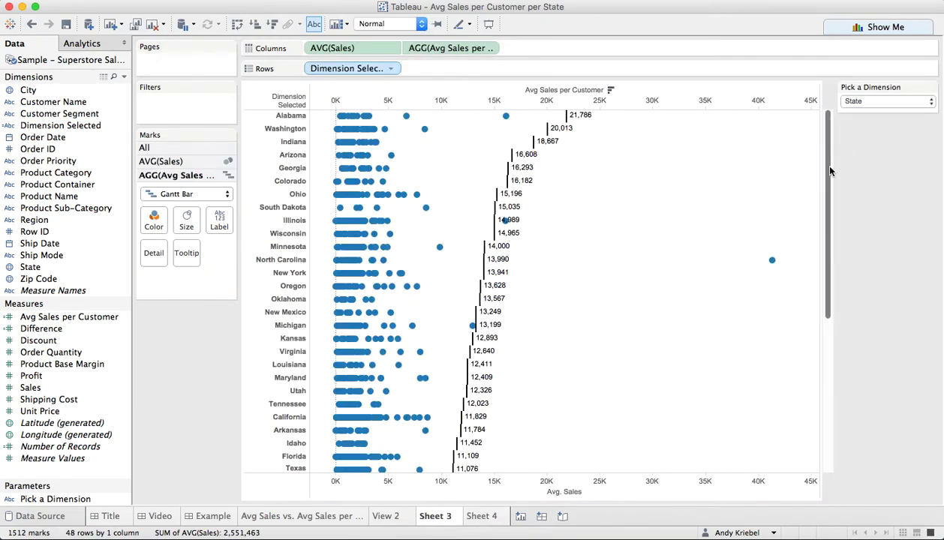
Scroll the Gantt view, then move via View 2 to the Avg Sales vs. Avg Sales per Customer sheet
drag(830, 168, 830, 175)
scroll(816, 338, down, 10)
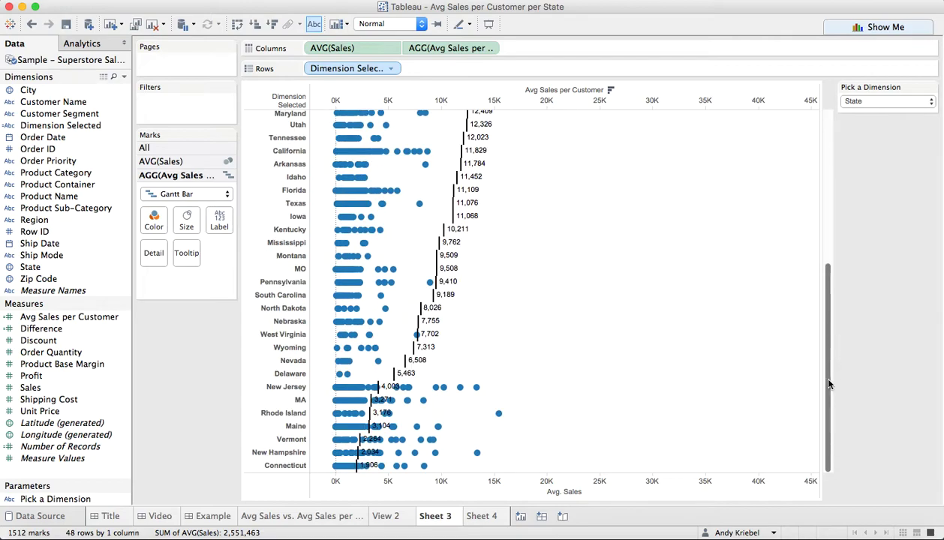
scroll(802, 225, up, 5)
scroll(794, 130, up, 8)
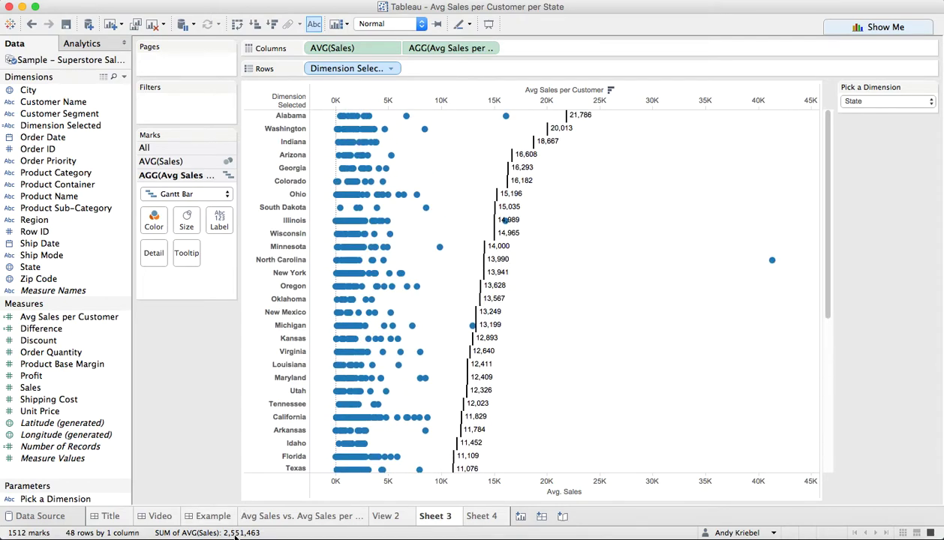
click(381, 516)
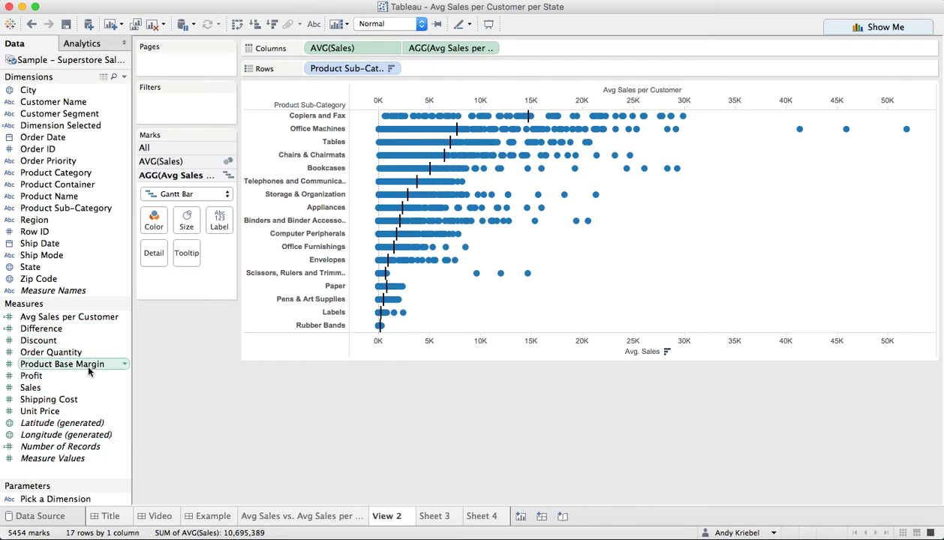
click(323, 516)
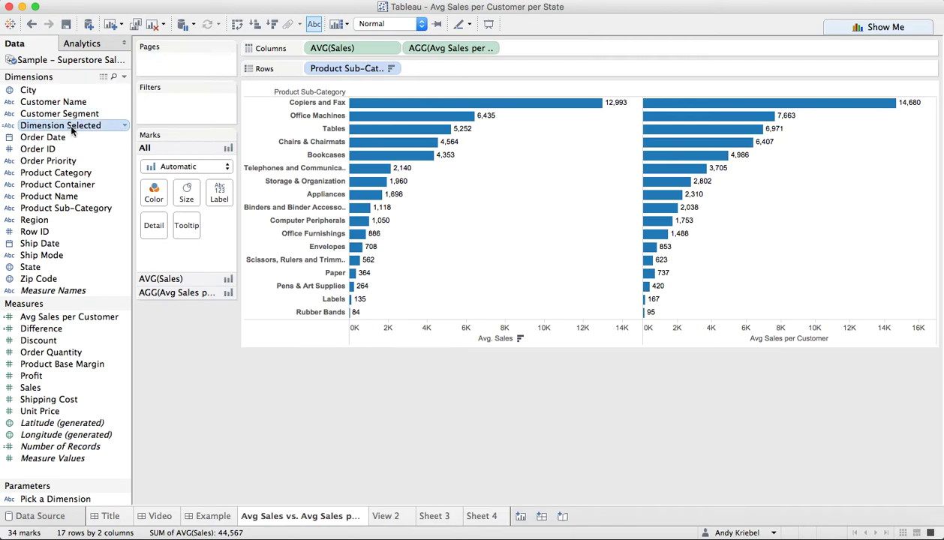
Swap Product Sub-Category for Dimension Selected on Rows, sorted descending by Avg Sales per Customer
drag(70, 125, 347, 70)
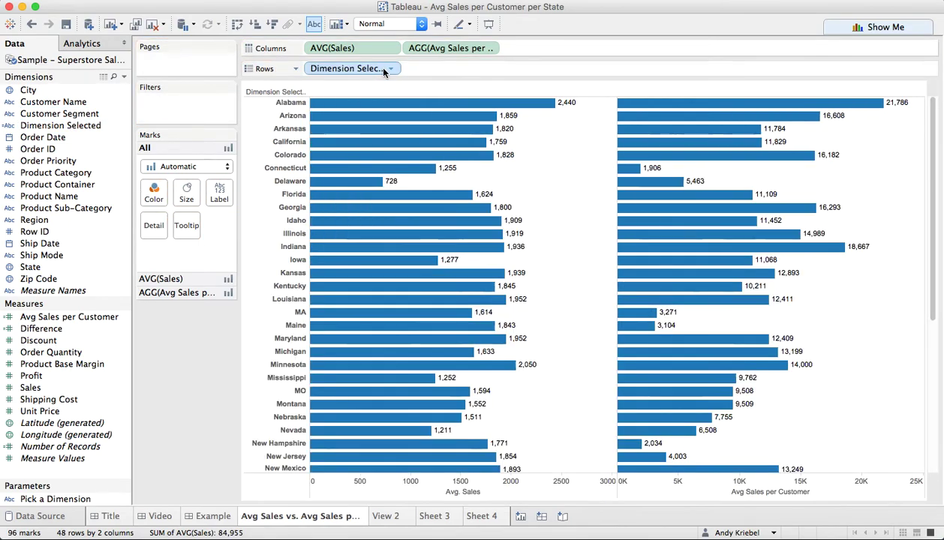
click(389, 68)
click(356, 123)
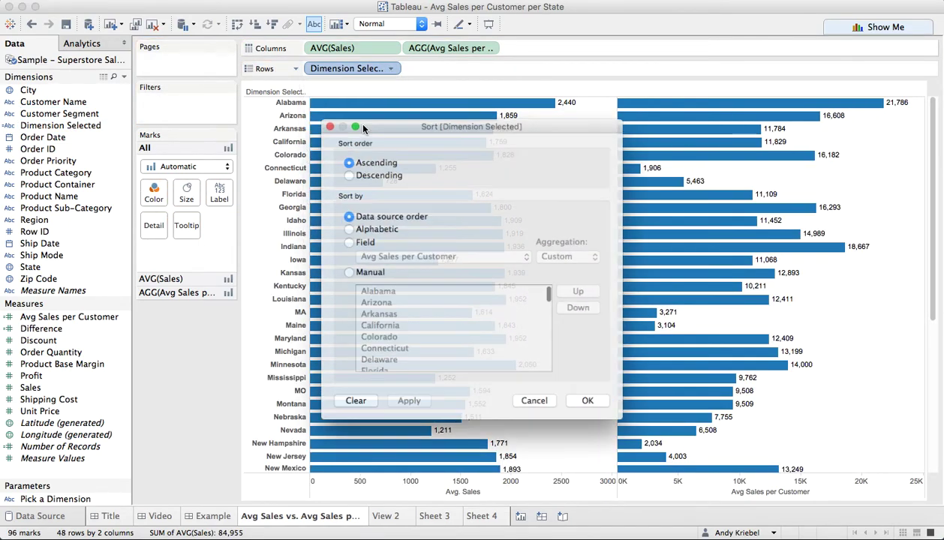
click(365, 176)
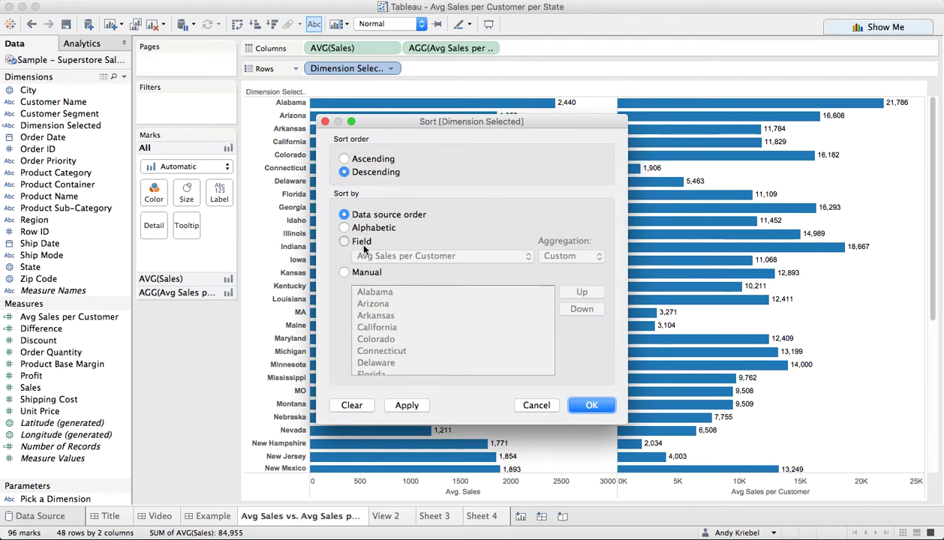
click(361, 242)
click(590, 405)
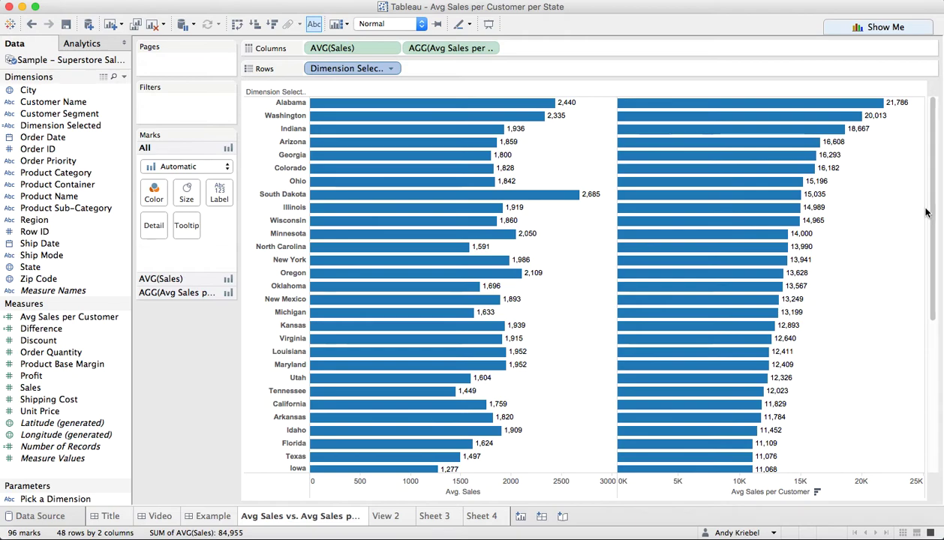
scroll(930, 218, down, 5)
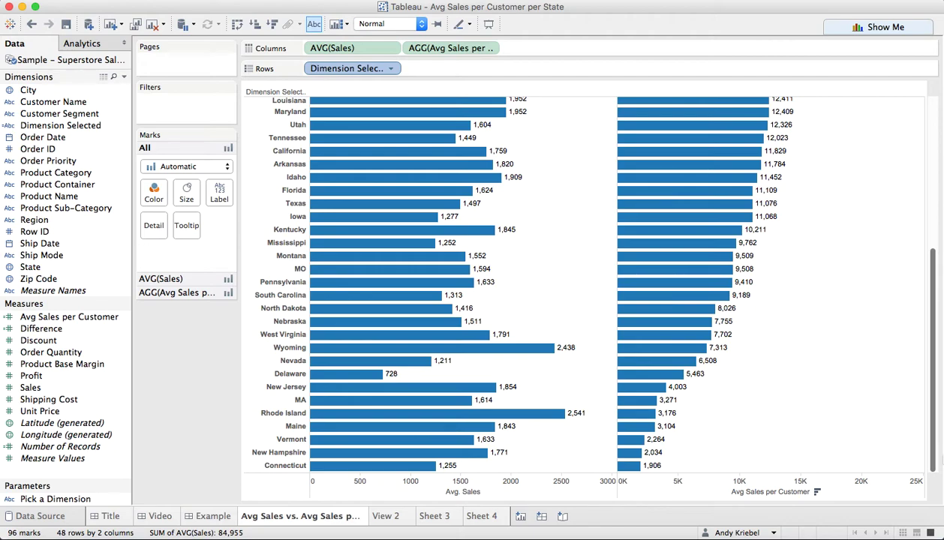
scroll(884, 141, up, 5)
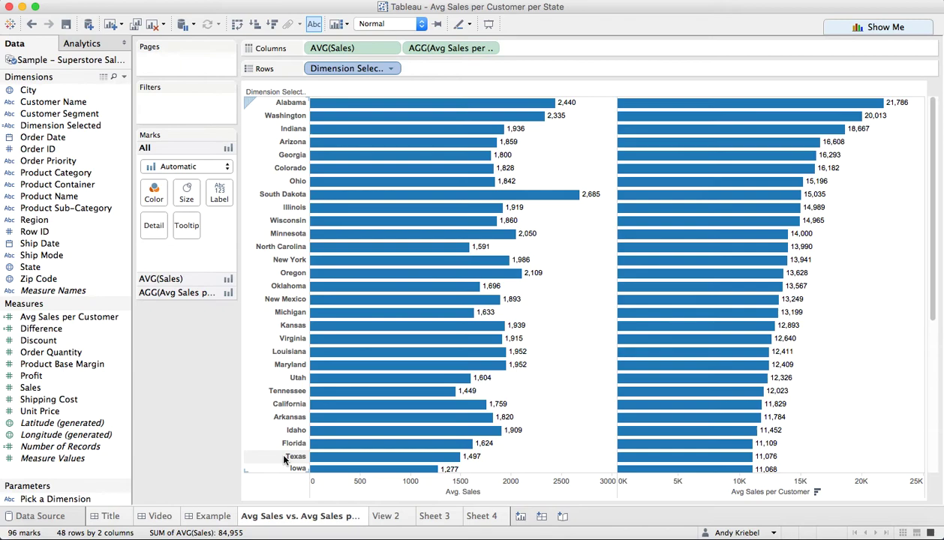
Return to Sheet 4's stacked maps shaded by AVG(Sales) and Difference
click(481, 516)
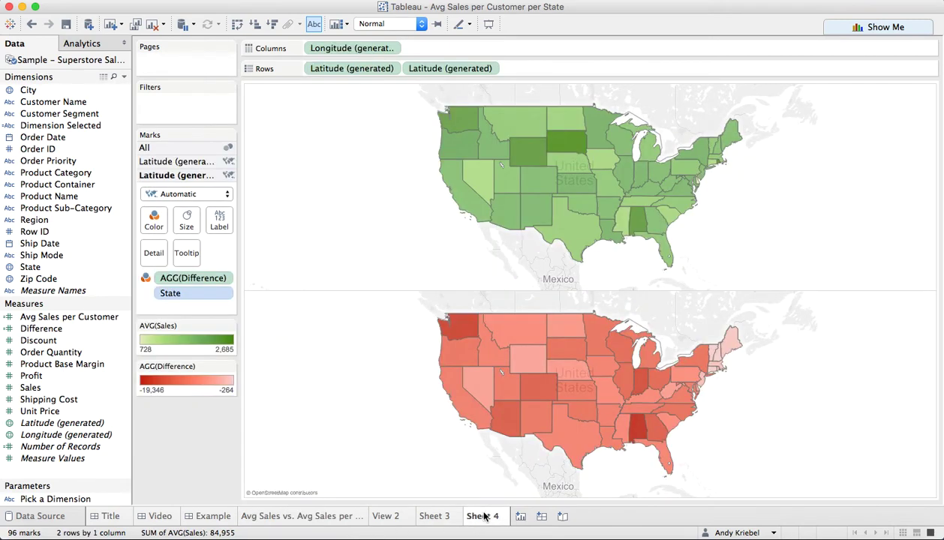